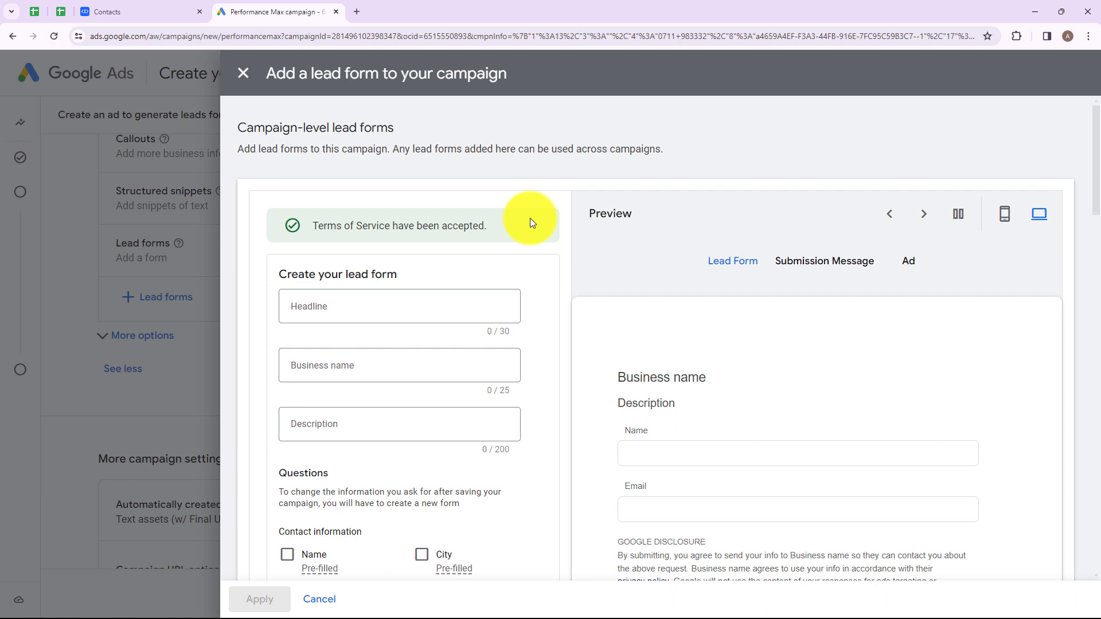
# - Glance at the Salesmate contacts list, return to the Google Ads lead form, and open a new browser tab
pyautogui.click(94, 8)
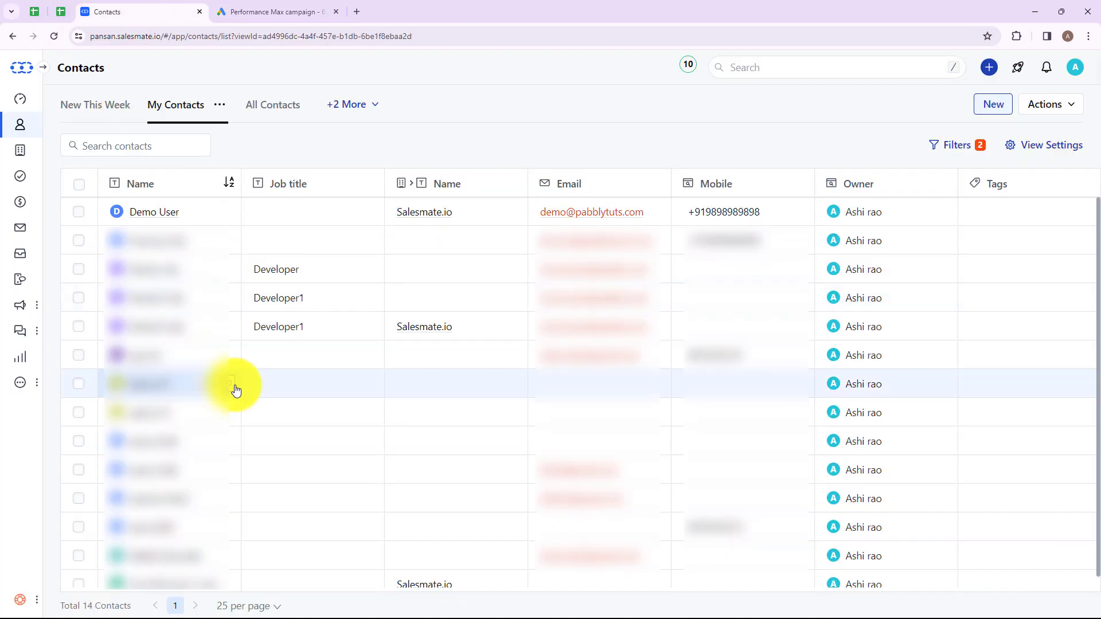
pyautogui.click(276, 11)
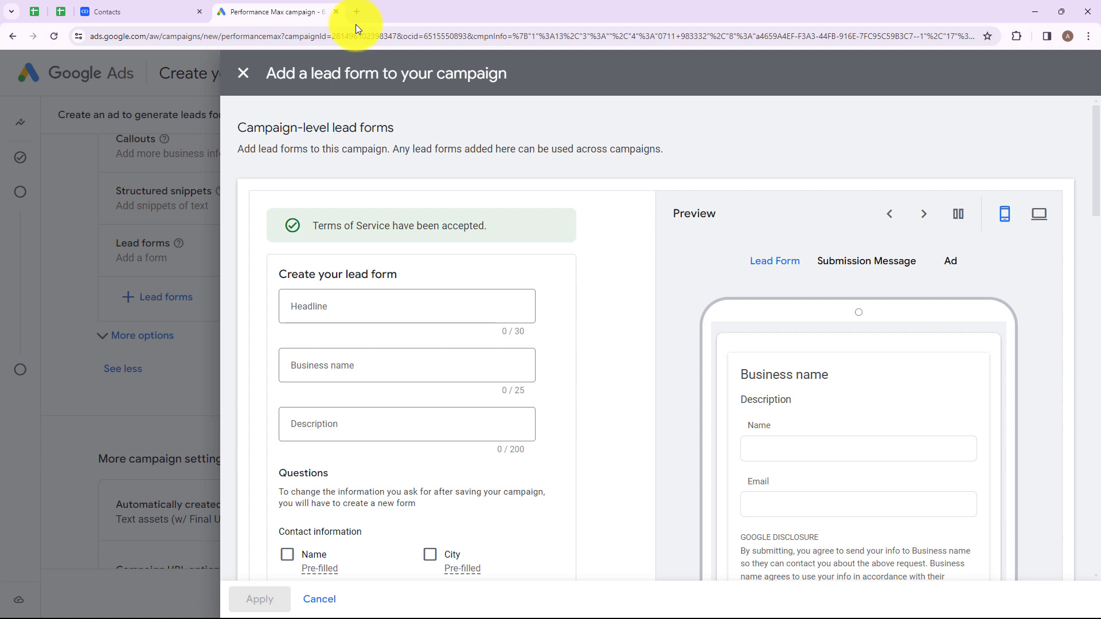
pyautogui.click(352, 8)
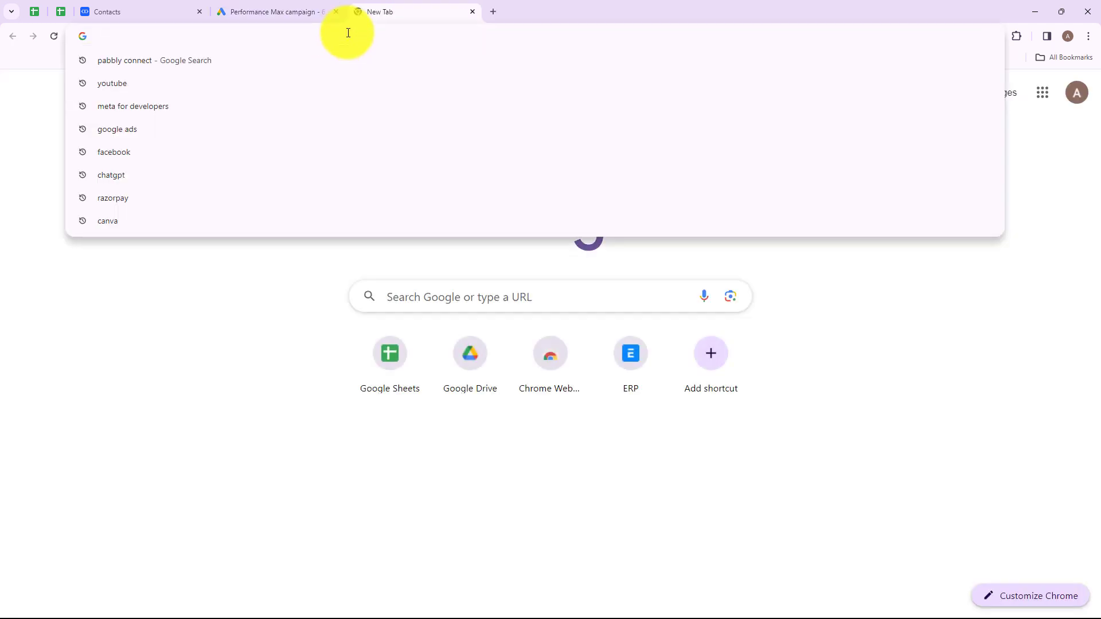
# - Go to pabbly.com/connect/ in the new tab
pyautogui.write('pabbly')
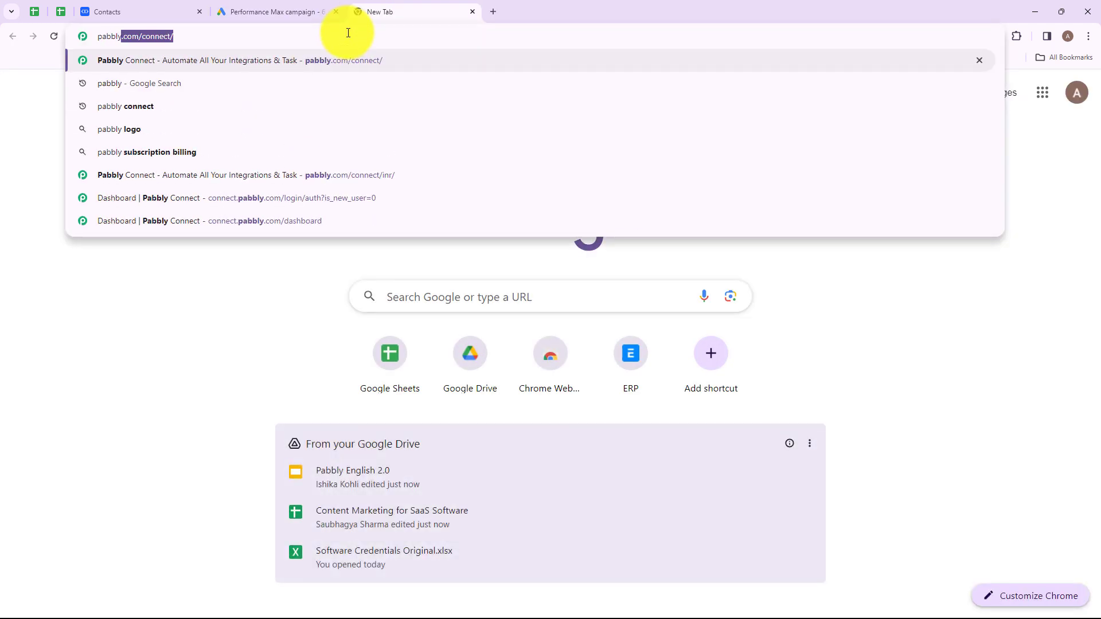
pyautogui.write('.com/conn')
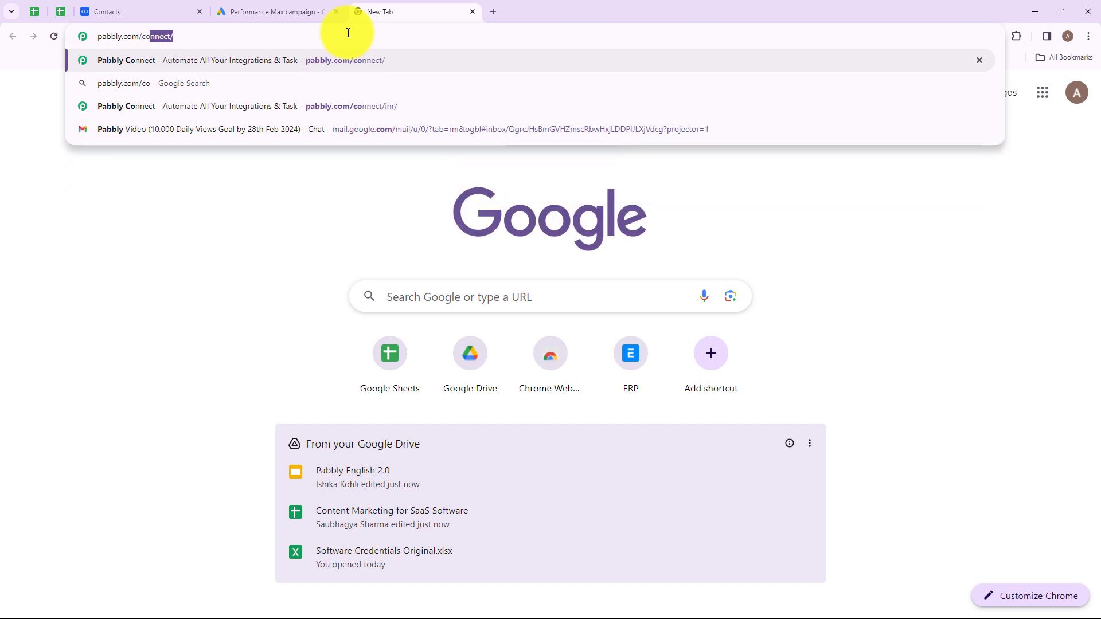
pyautogui.write('ect/')
pyautogui.press('Return')
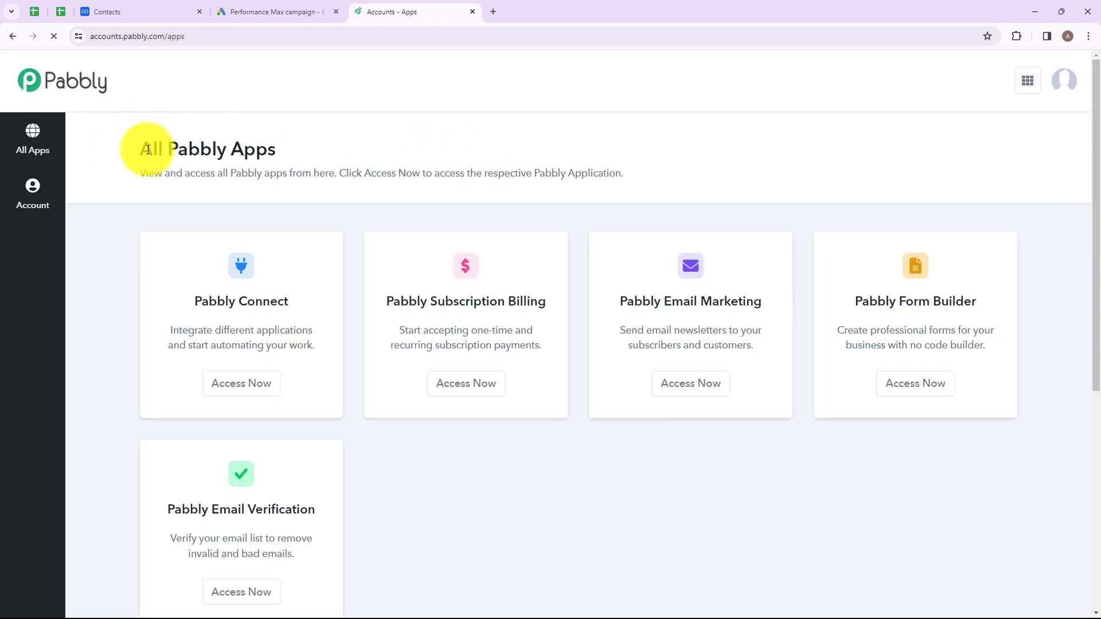
# - Open the Pabbly Connect dashboard from the All Pabbly Apps page
pyautogui.moveTo(151, 148); pyautogui.dragTo(302, 143)
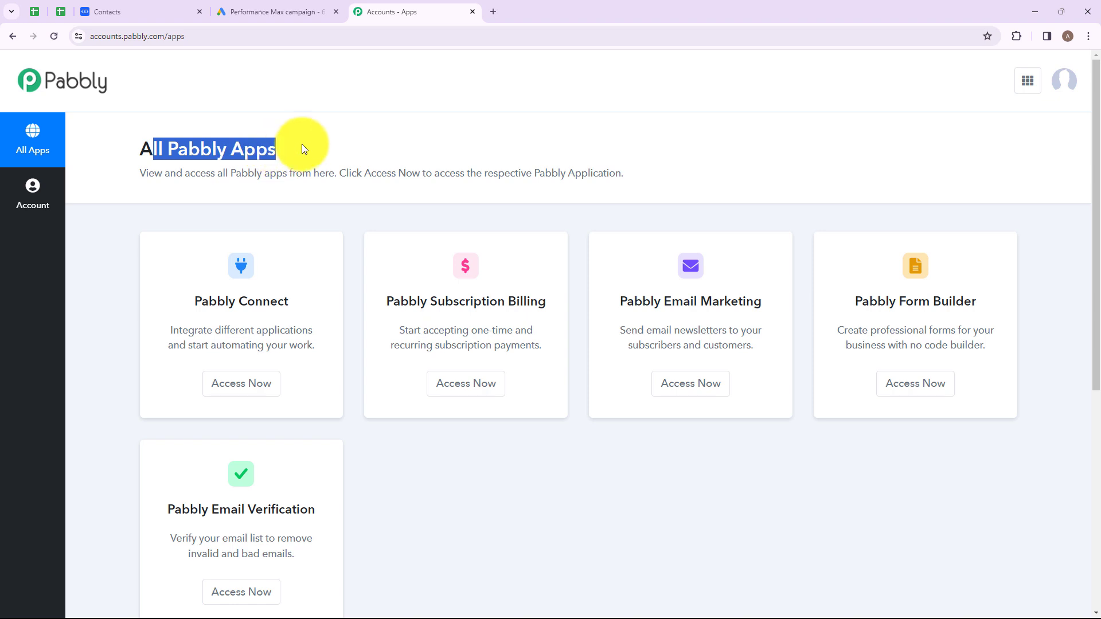
pyautogui.click(306, 150)
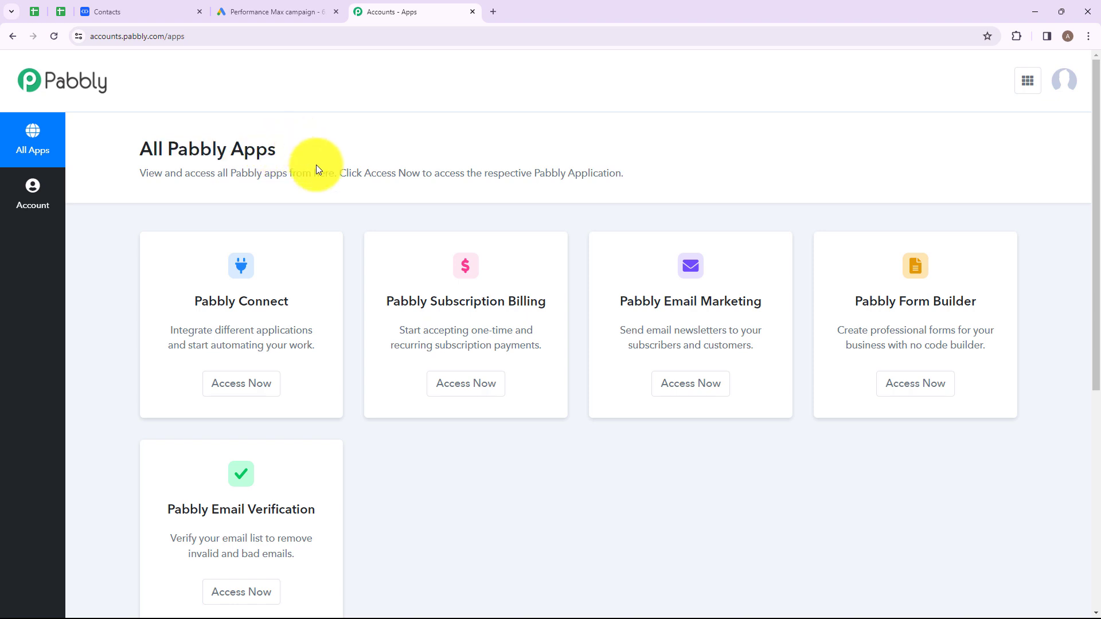
pyautogui.click(239, 391)
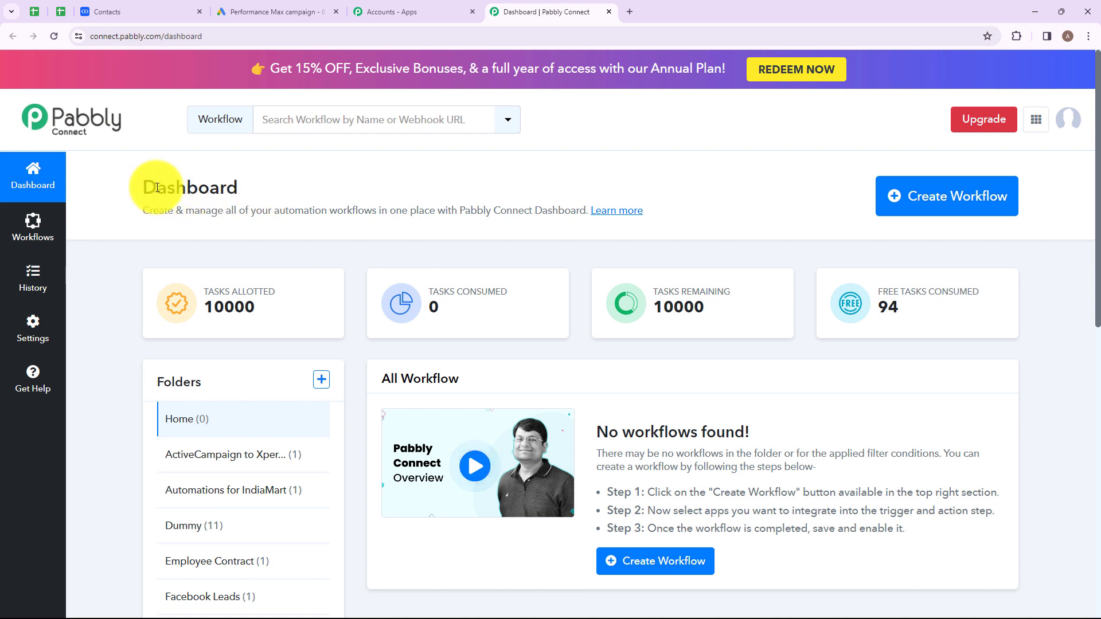
pyautogui.moveTo(142, 190); pyautogui.dragTo(272, 190)
pyautogui.click(284, 184)
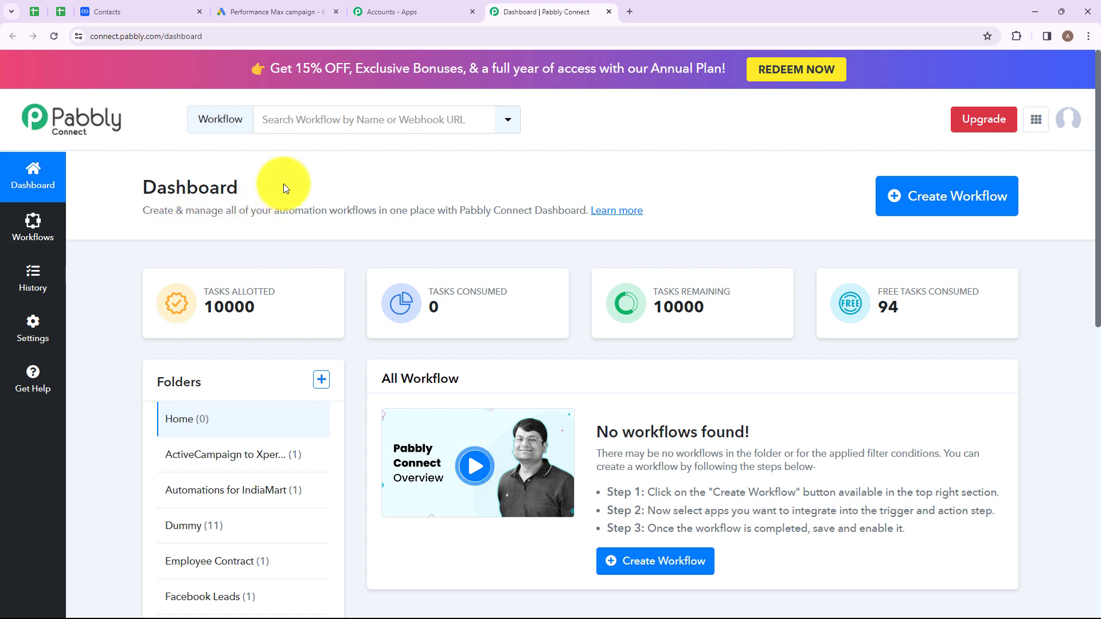
# - Create a workflow folder named 'Google Ads to Salesmate'
pyautogui.click(322, 381)
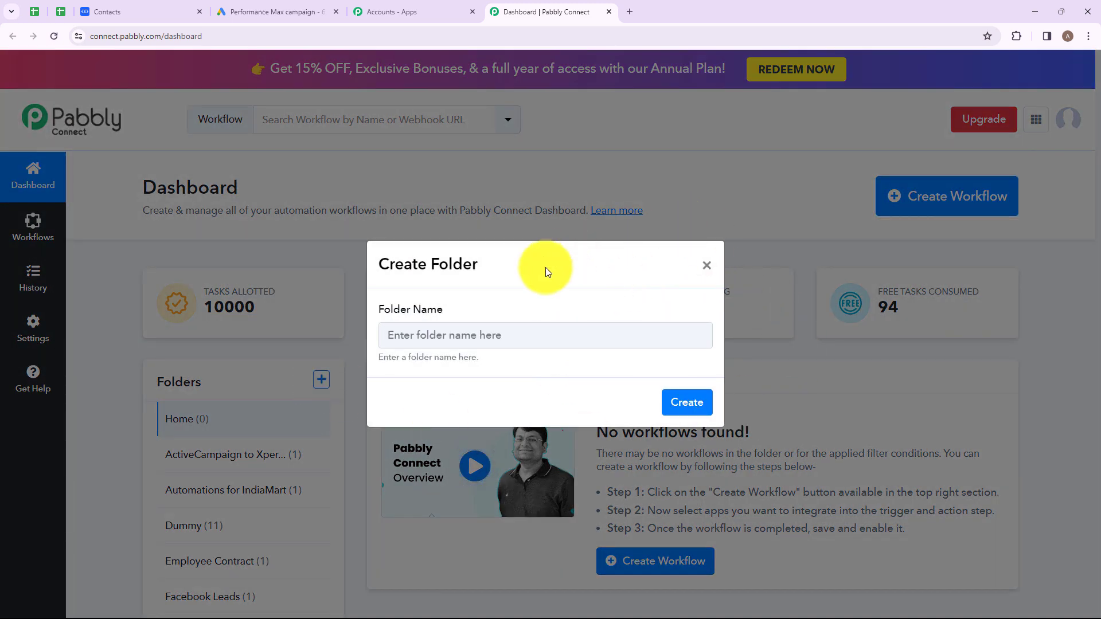
pyautogui.click(494, 335)
pyautogui.write('G')
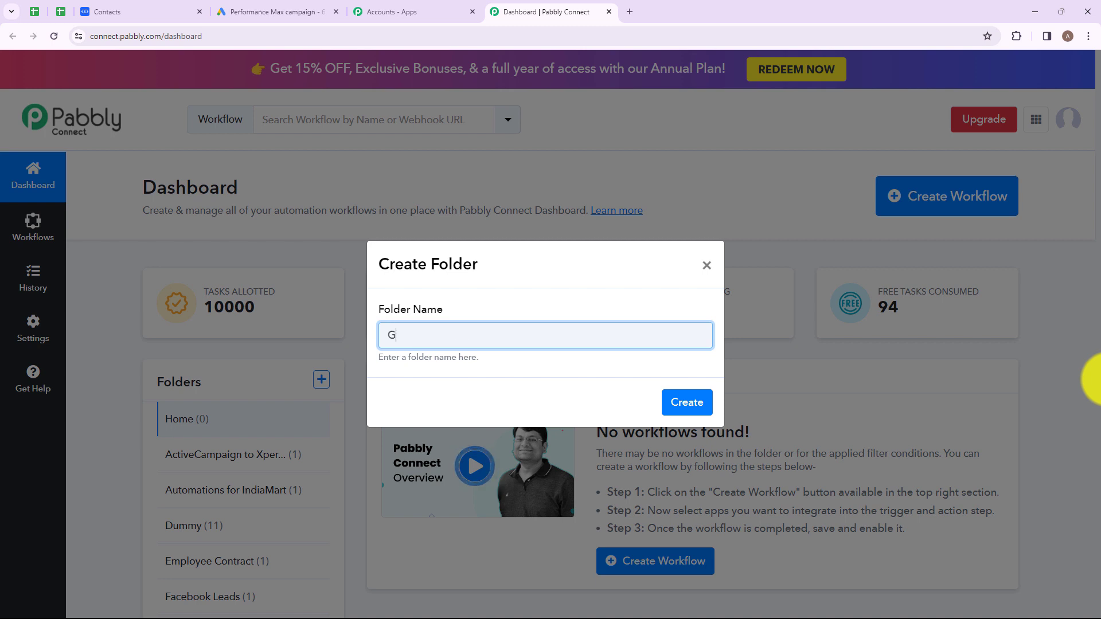
pyautogui.write('oogle Ads to Salesmate')
pyautogui.moveTo(401, 335); pyautogui.dragTo(535, 335)
pyautogui.click(567, 335)
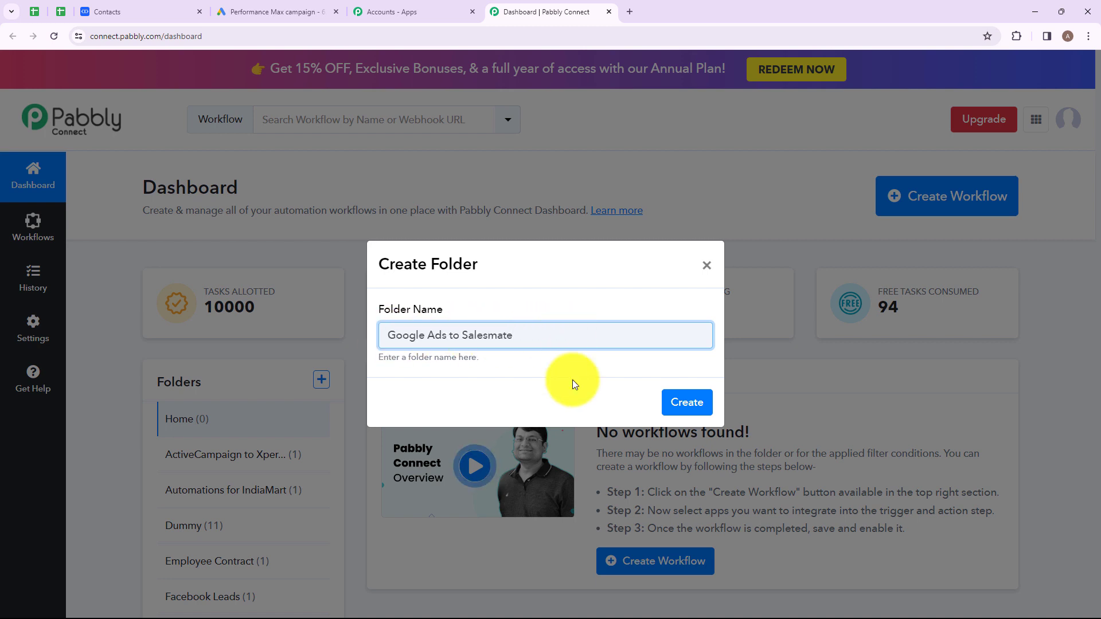
pyautogui.click(687, 402)
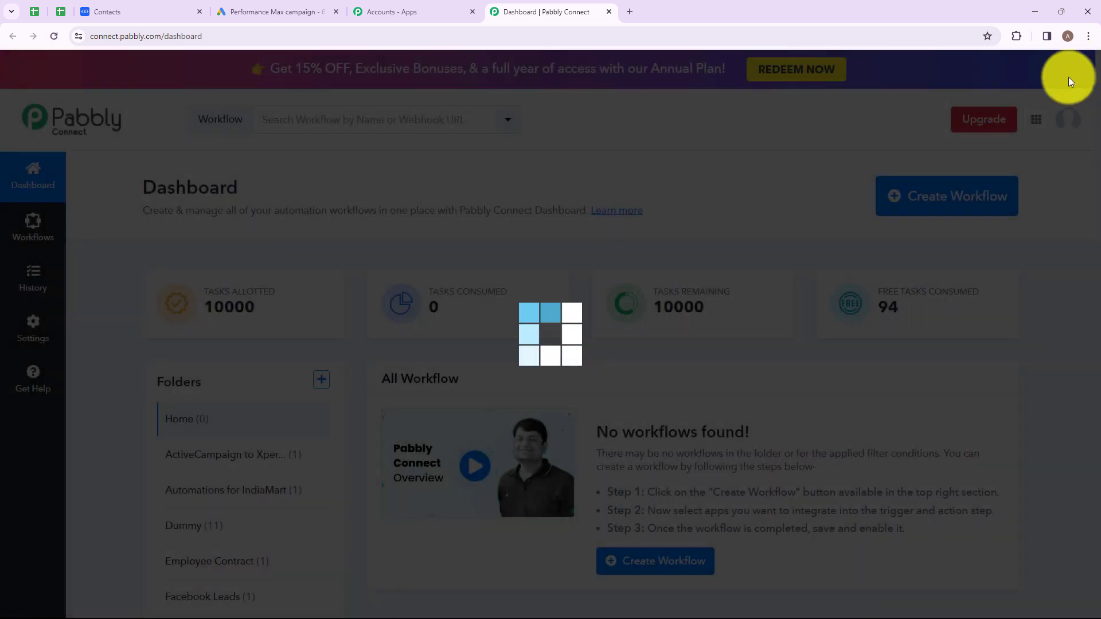
pyautogui.scroll(-5, 246, 411)
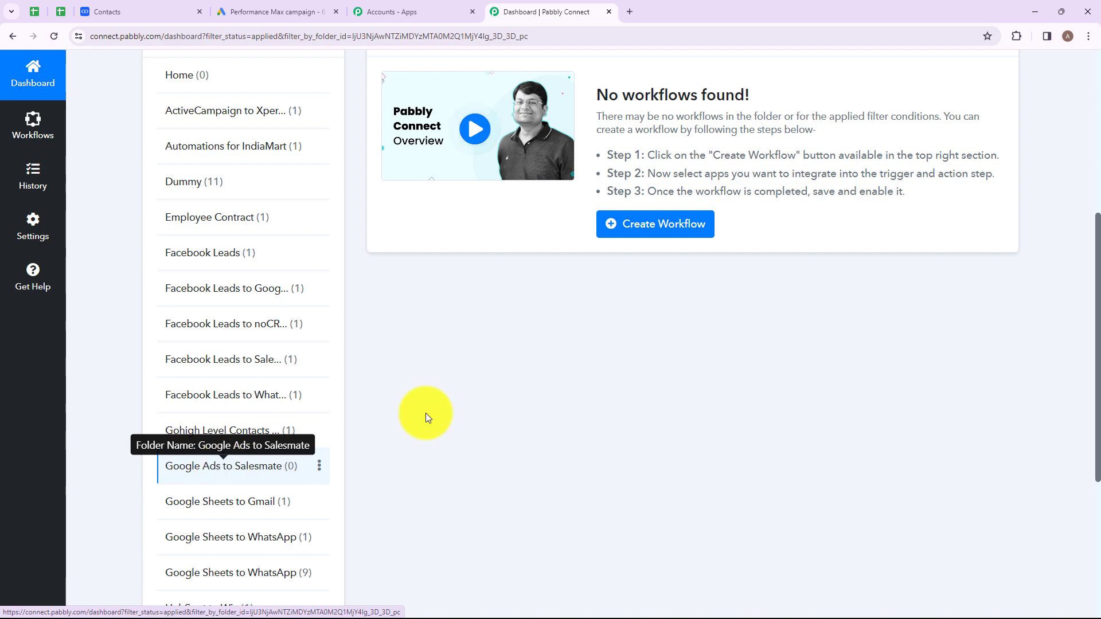
pyautogui.scroll(6, 796, 314)
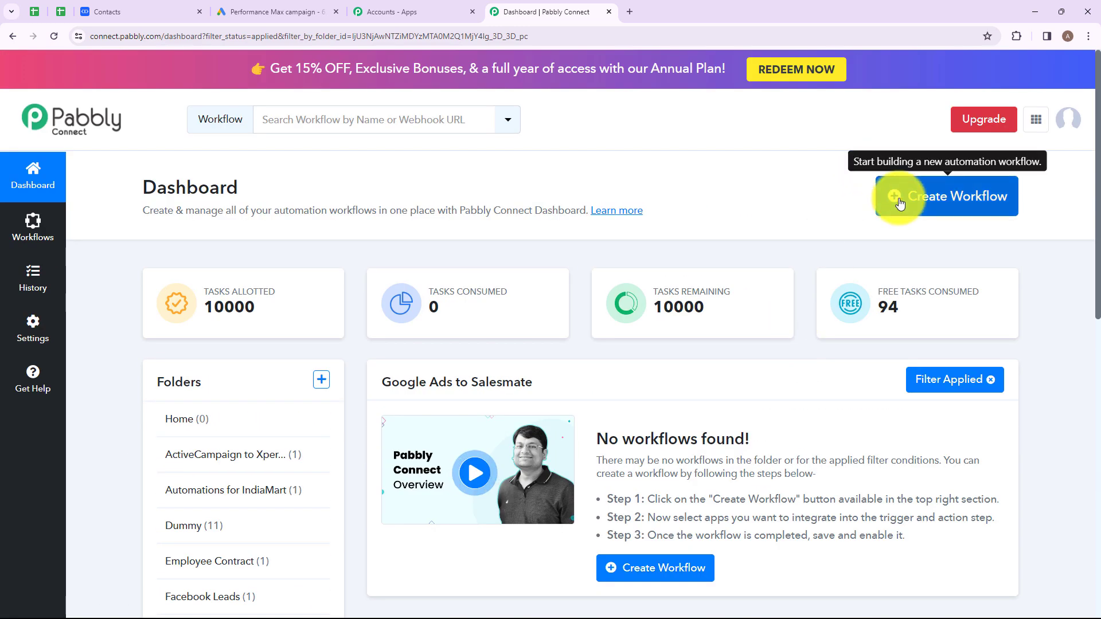
# - Create the workflow 'Create Salesmate Contact from Google Ads Lead', saved in the Google Ads to Salesmate folder
pyautogui.click(899, 201)
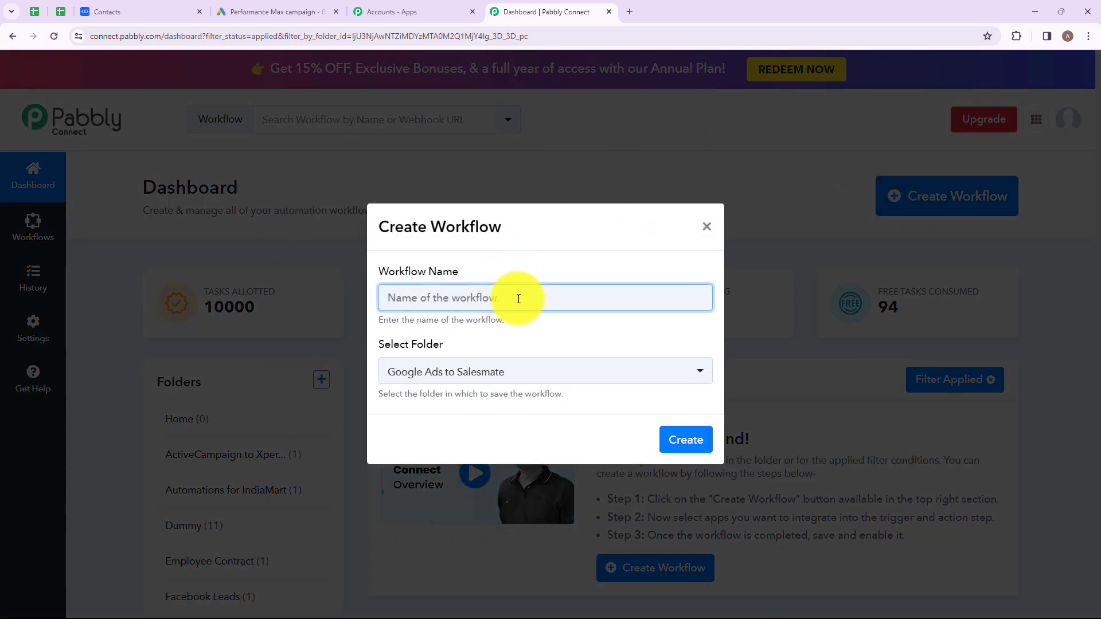
pyautogui.write('C')
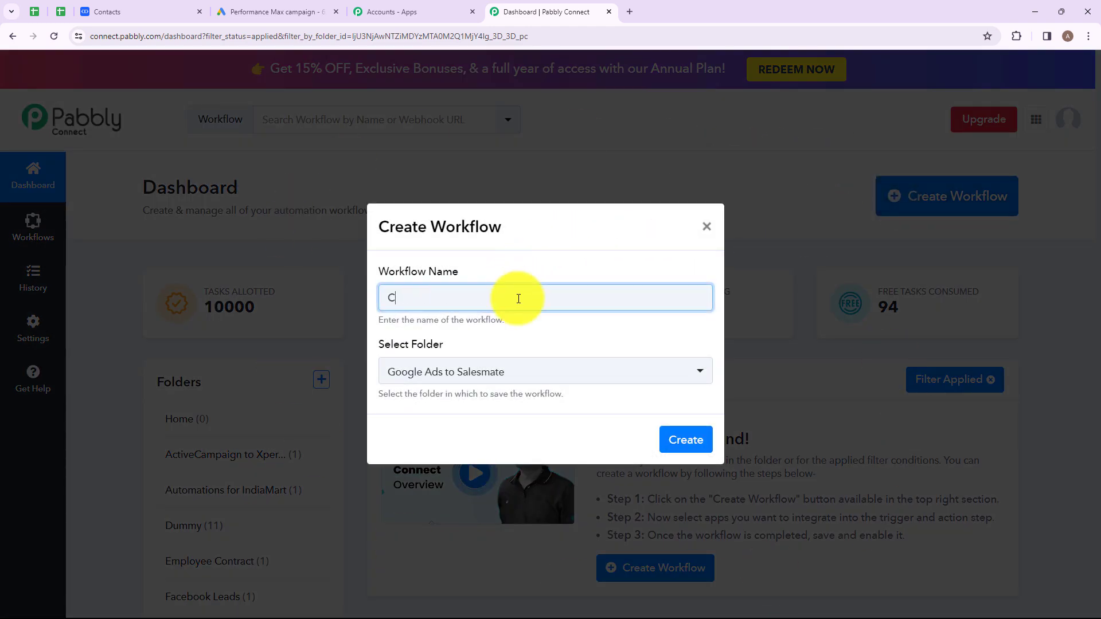
pyautogui.write('reat')
pyautogui.moveTo(387, 298); pyautogui.dragTo(646, 297)
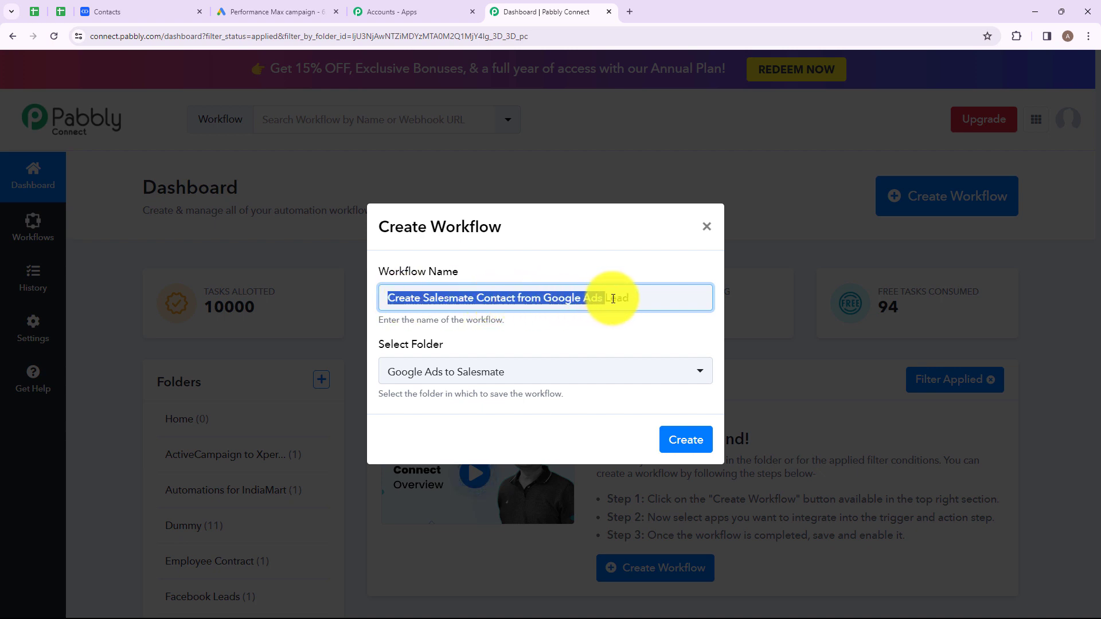
pyautogui.click(647, 297)
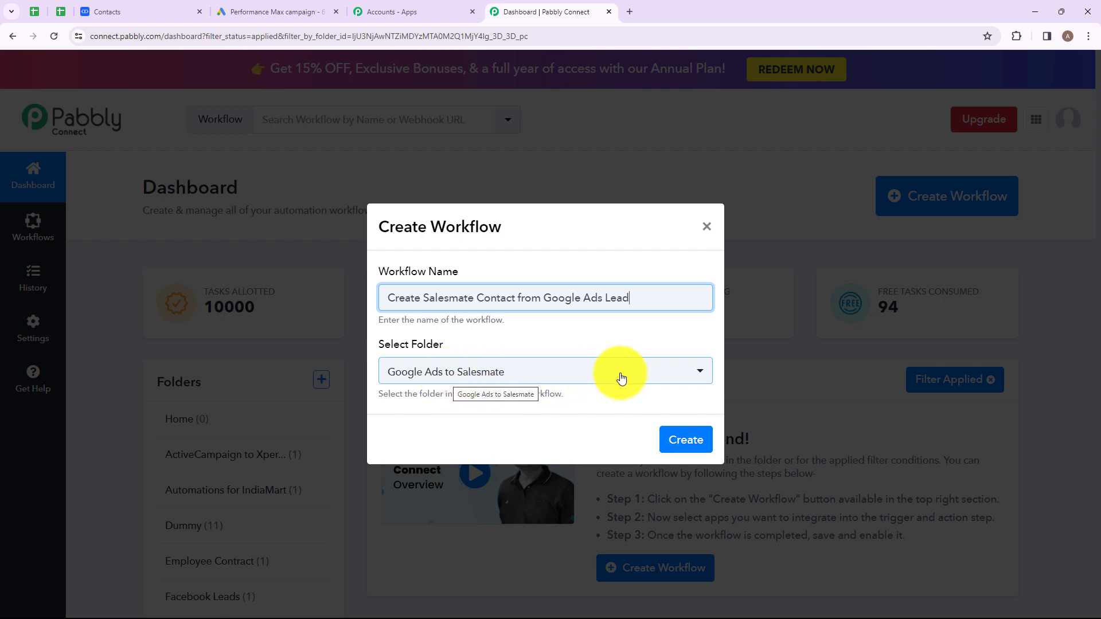
pyautogui.click(700, 377)
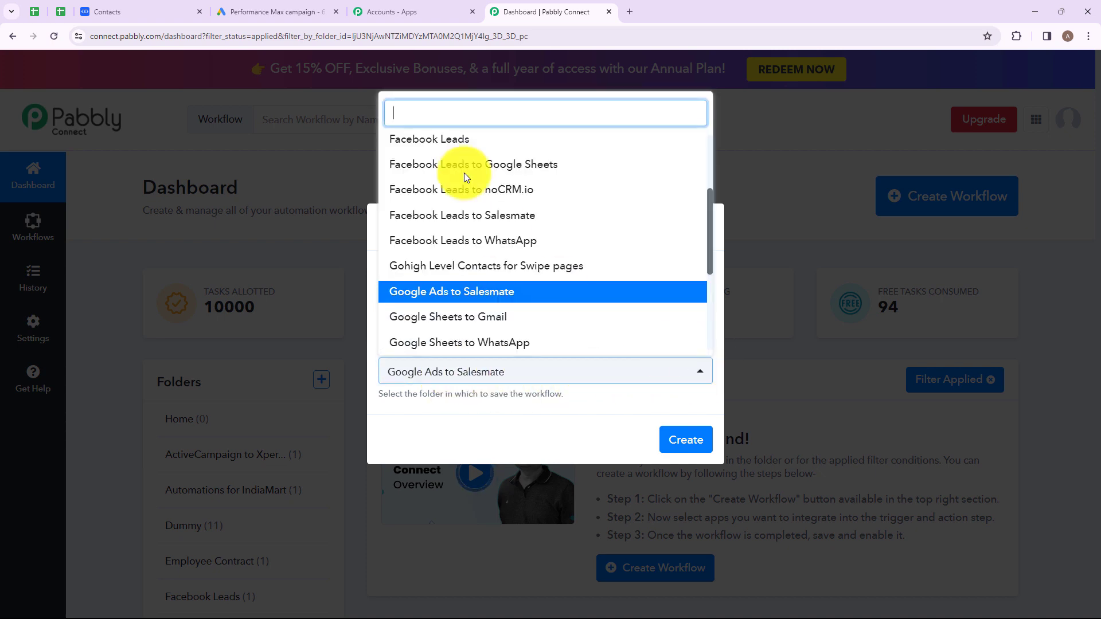
pyautogui.scroll(-4, 479, 189)
pyautogui.scroll(5, 595, 212)
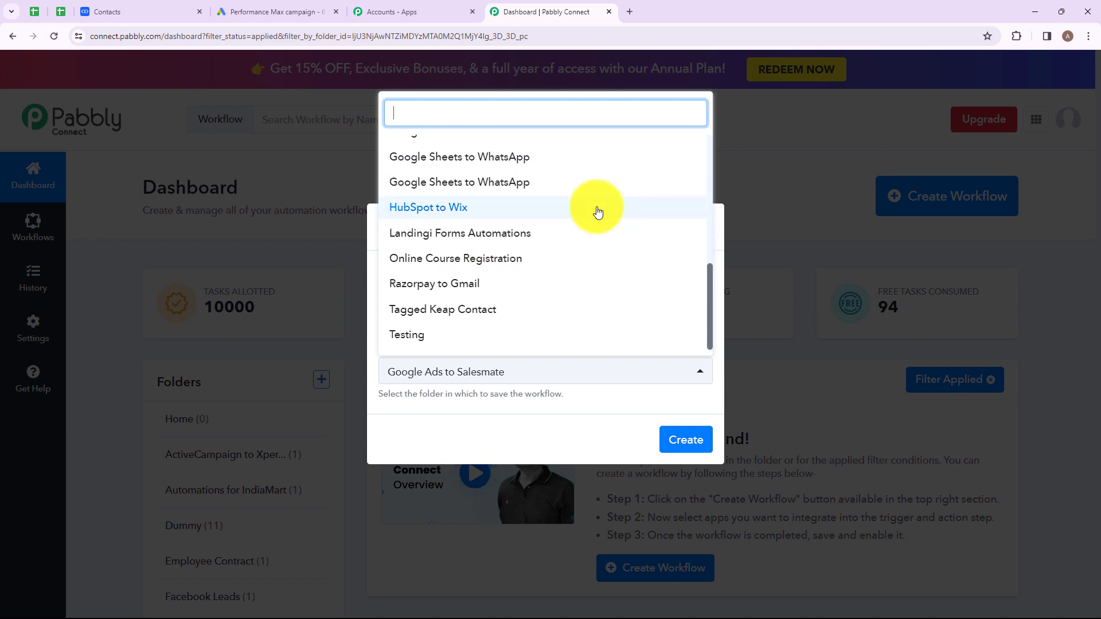
pyautogui.click(551, 405)
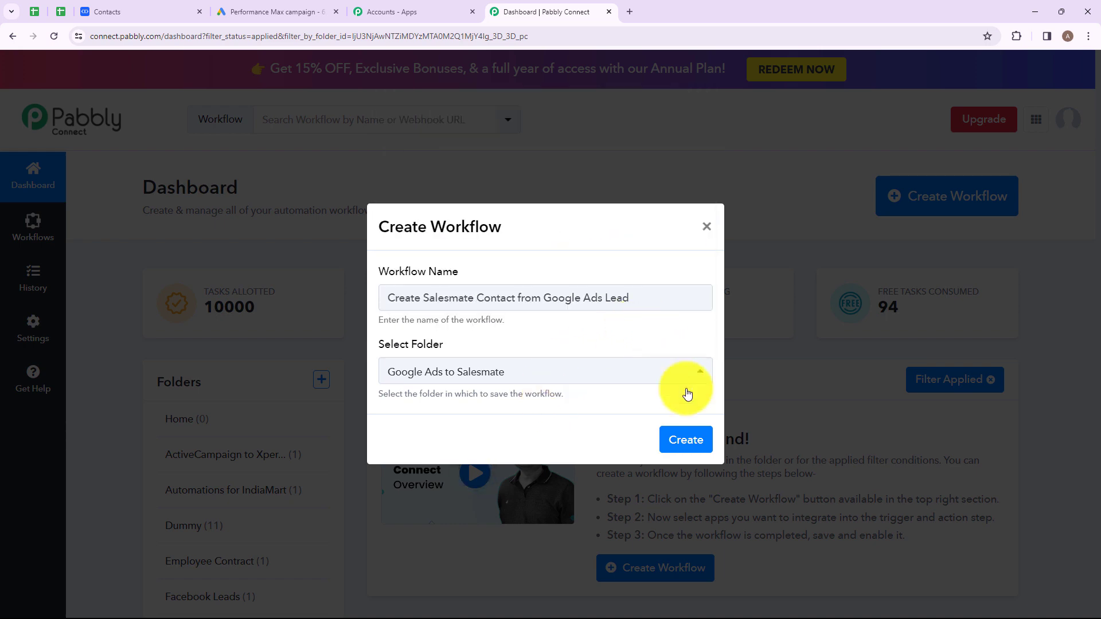
pyautogui.click(688, 441)
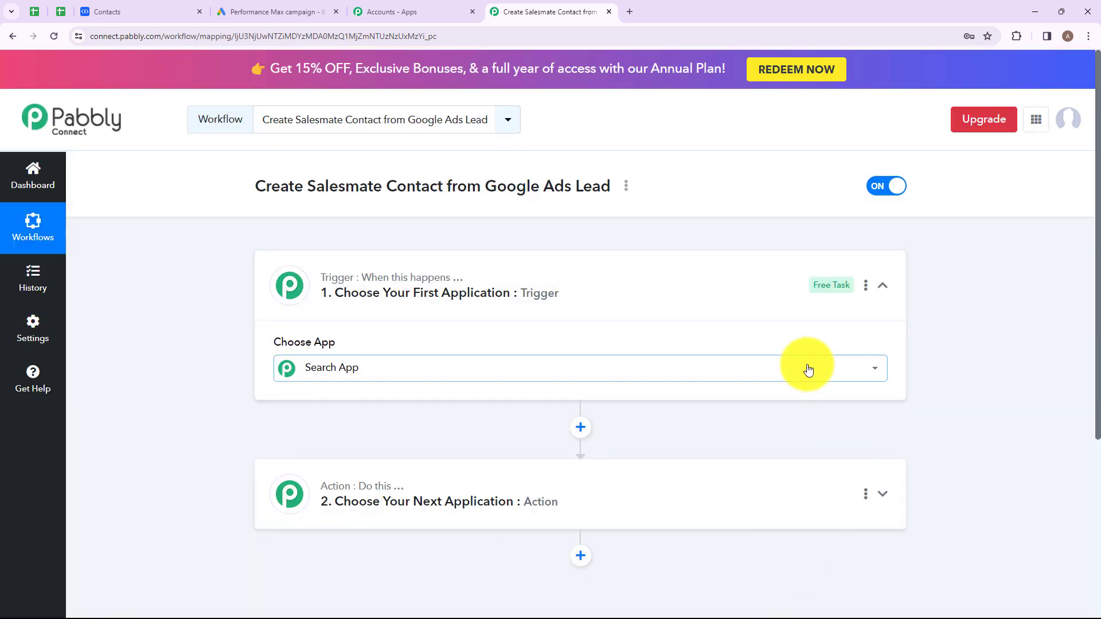
# - Search 'Goog', pick Google Ads as the trigger app, and list its trigger events
pyautogui.click(808, 369)
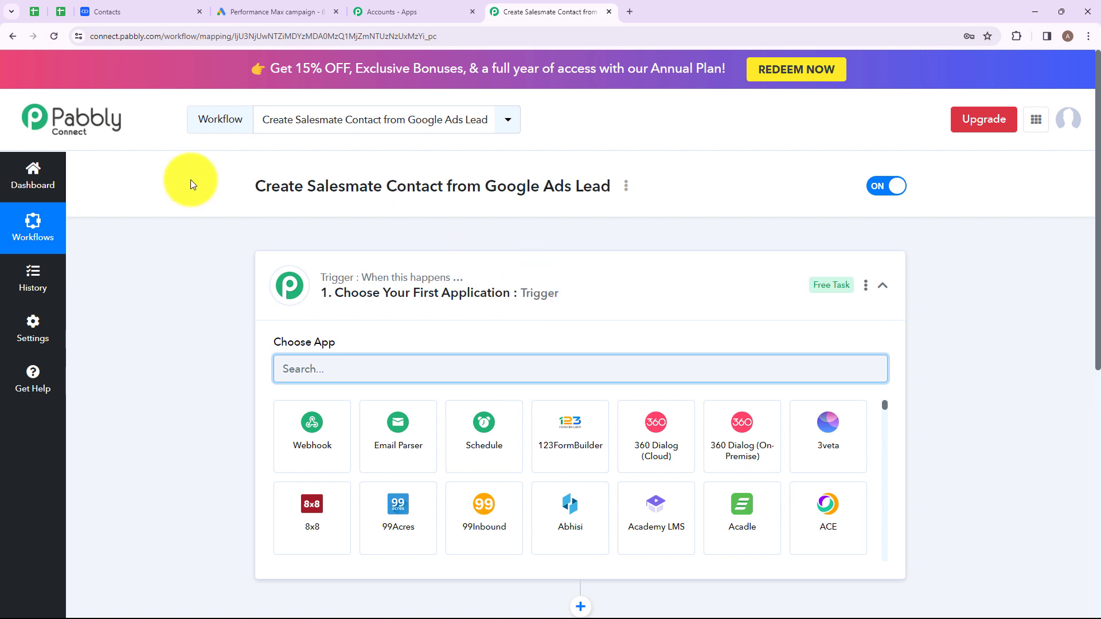
pyautogui.click(367, 284)
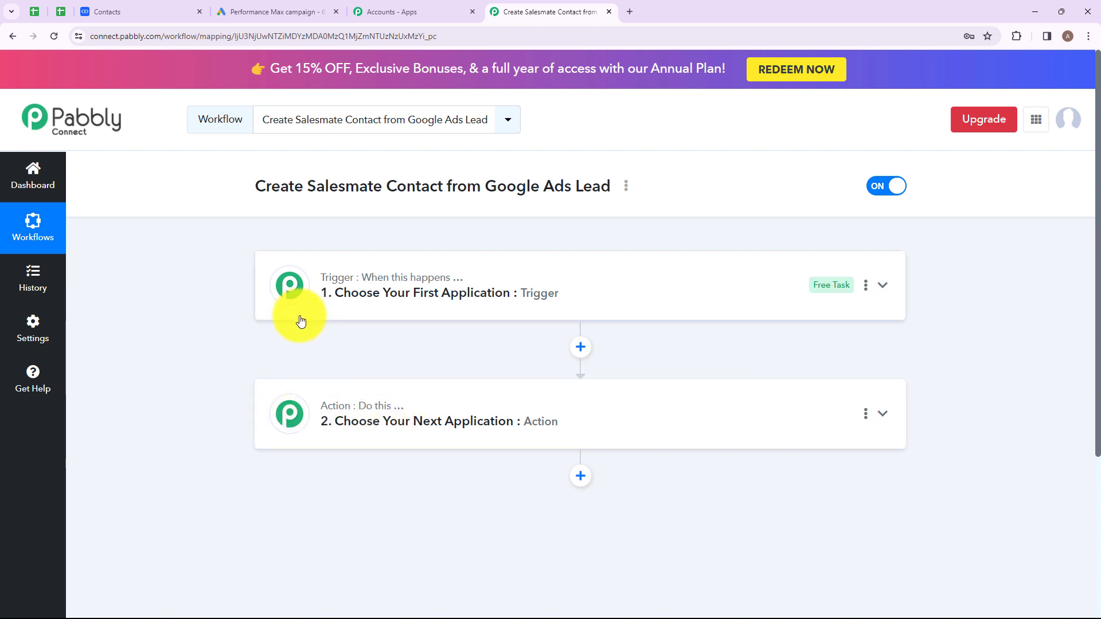
pyautogui.click(353, 309)
pyautogui.click(372, 362)
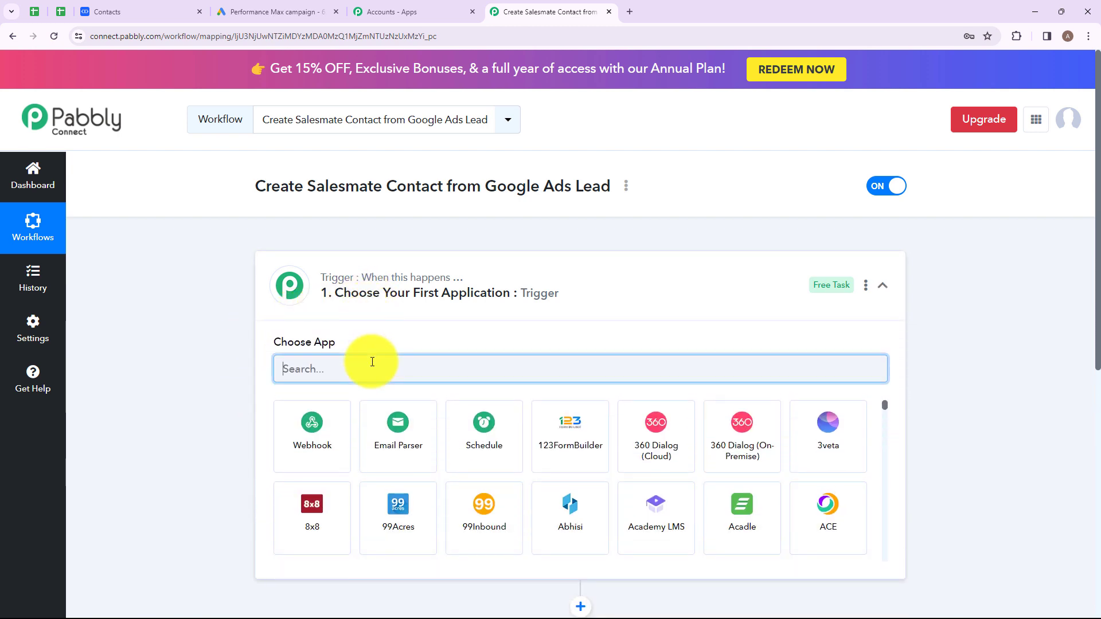
pyautogui.write('Google')
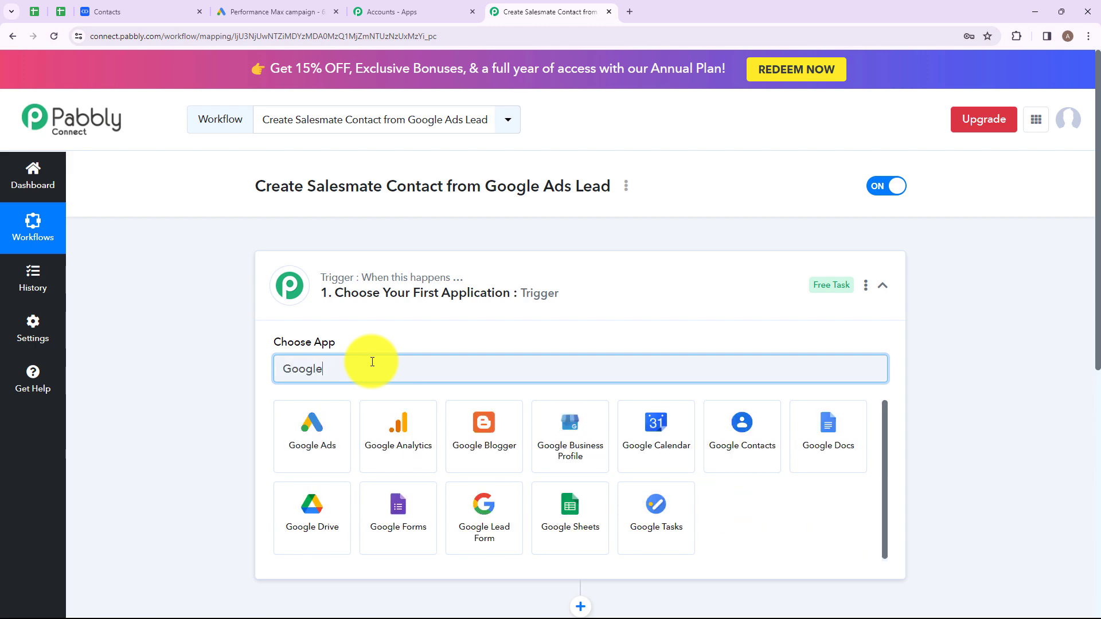
pyautogui.click(311, 433)
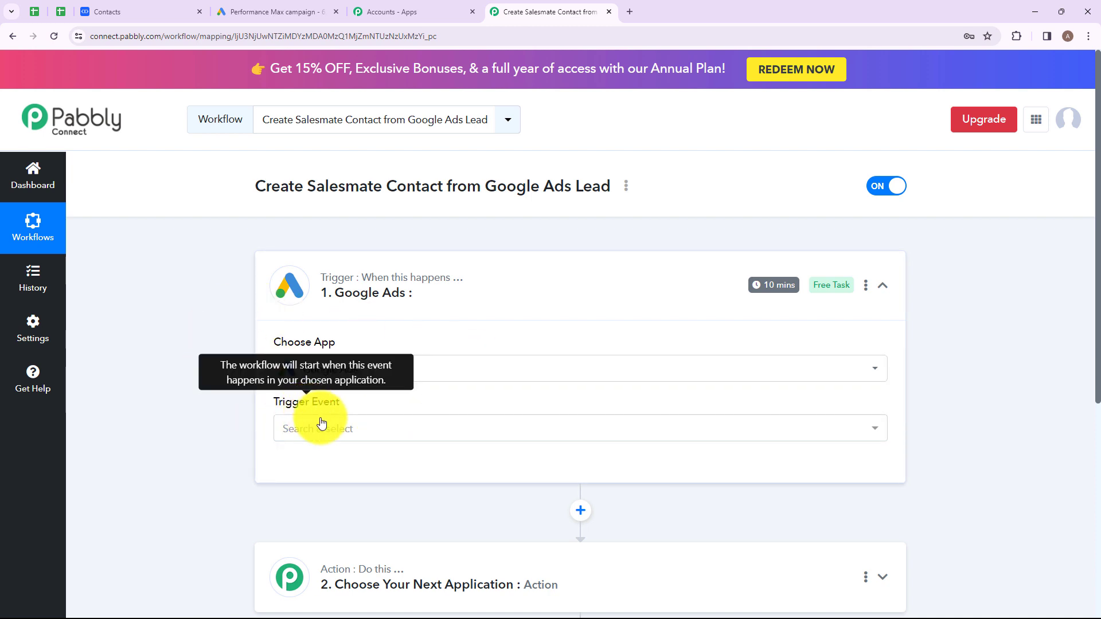
pyautogui.click(433, 430)
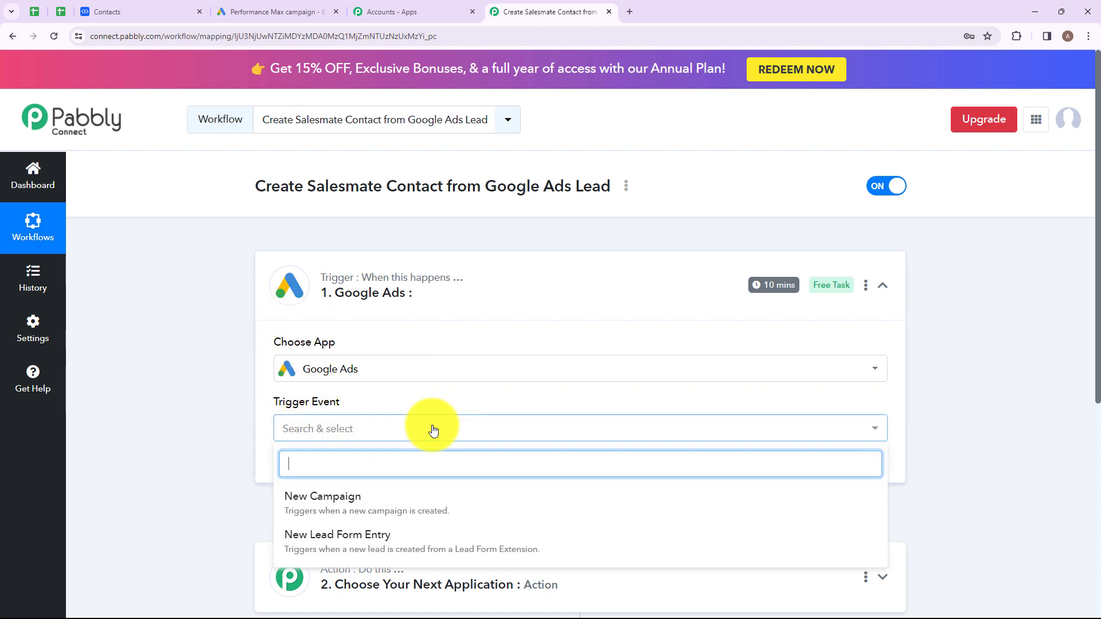
pyautogui.scroll(-2, 433, 430)
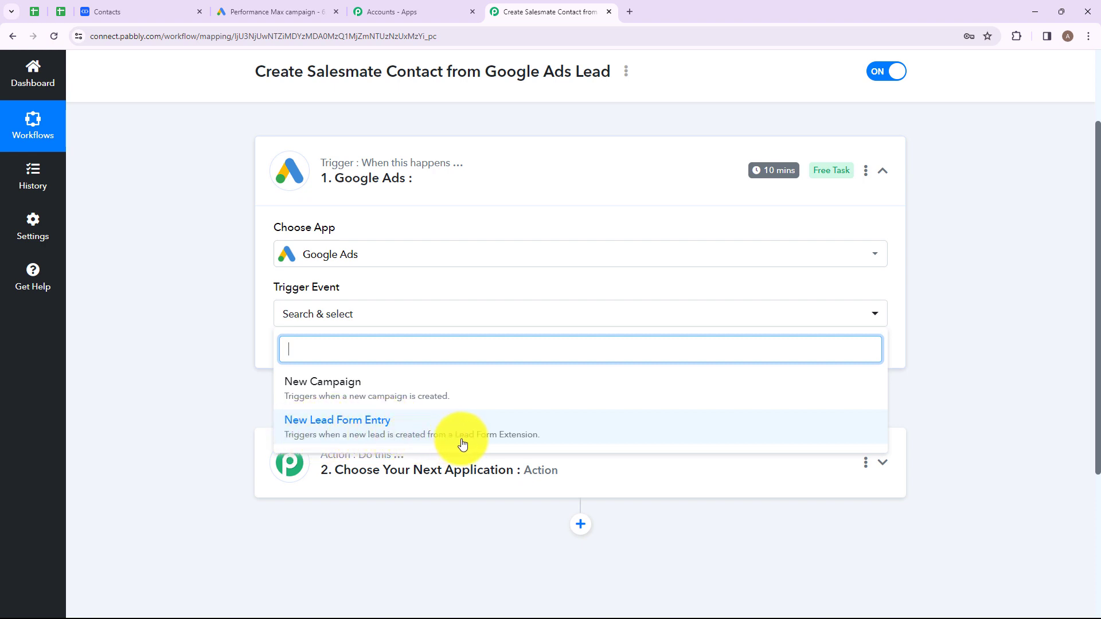
# - Choose New Lead Form Entry as the trigger event, review the webhook instructions, and return to Google Ads
pyautogui.click(374, 429)
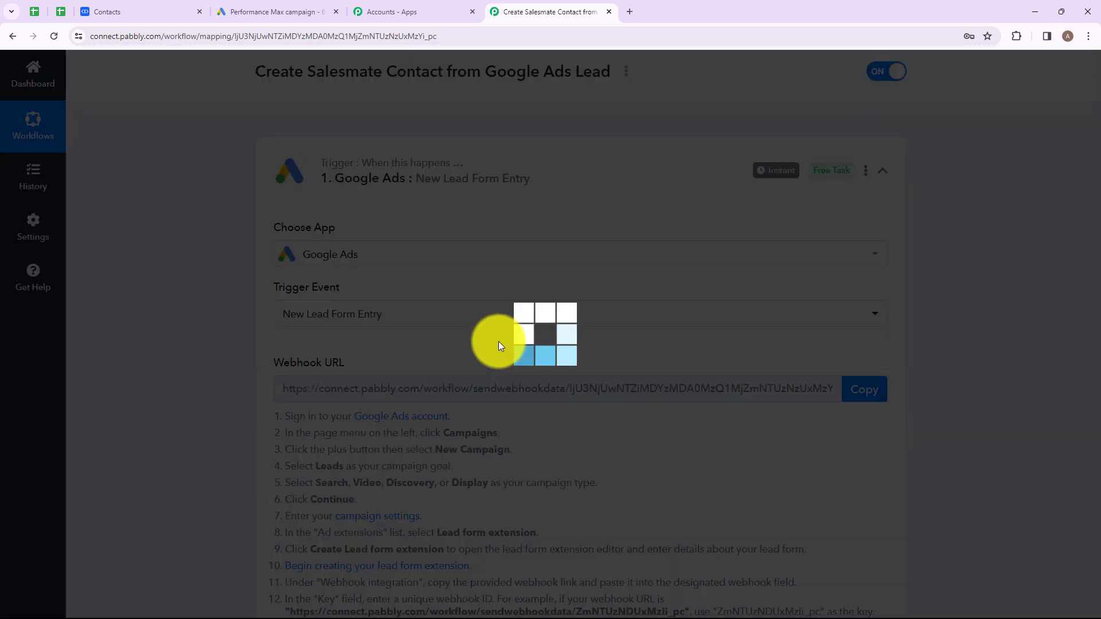
pyautogui.scroll(-2, 498, 342)
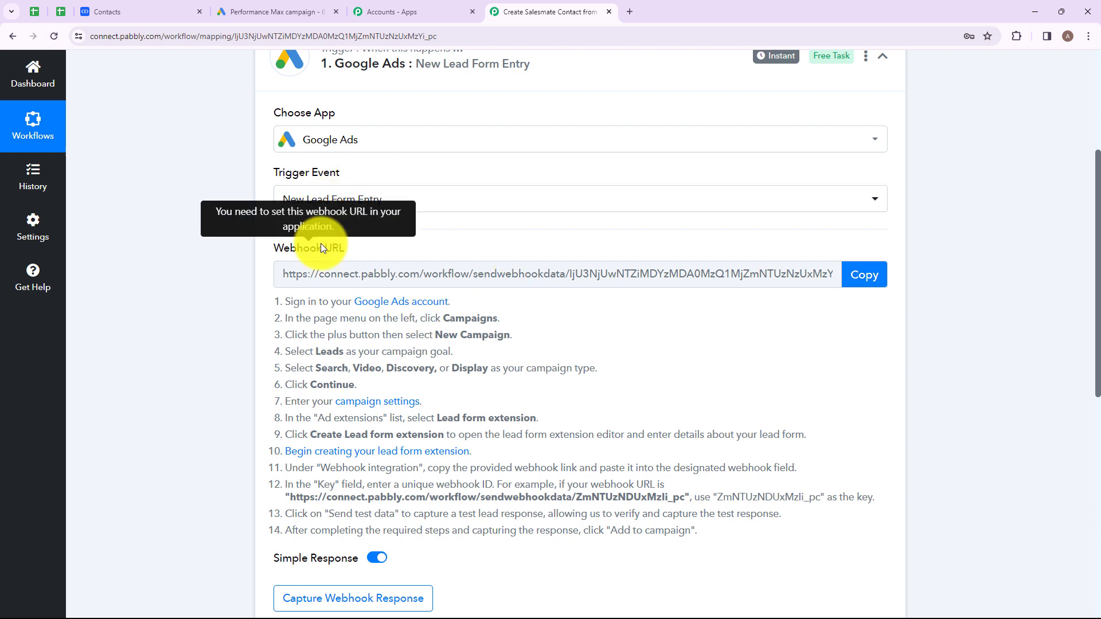
pyautogui.scroll(1, 359, 293)
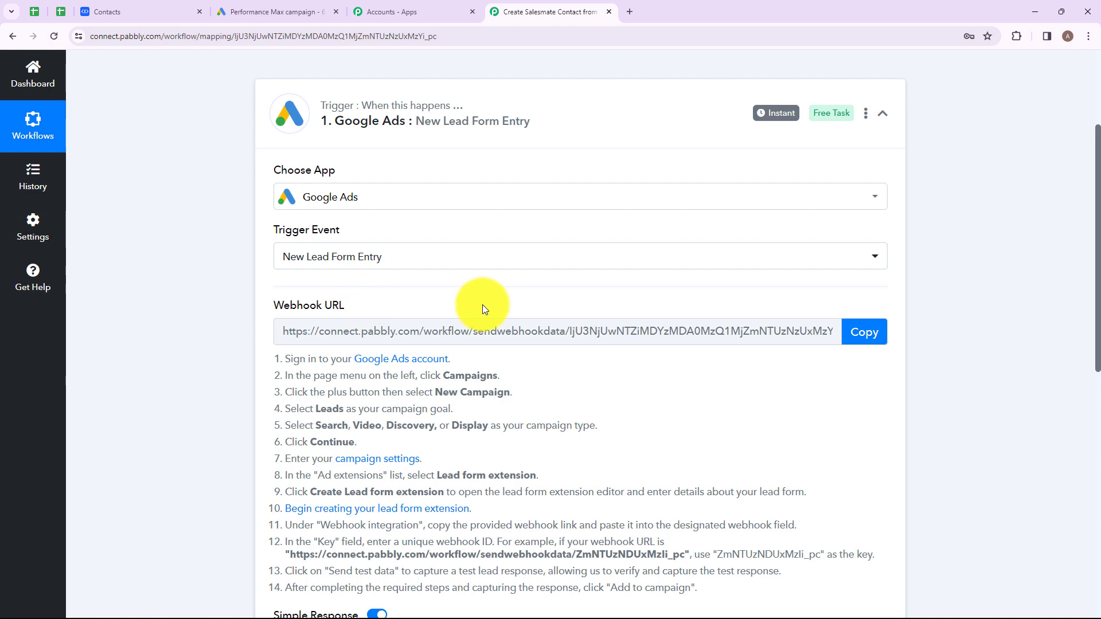
pyautogui.scroll(-2, 482, 305)
pyautogui.moveTo(285, 243); pyautogui.dragTo(702, 462)
pyautogui.click(719, 471)
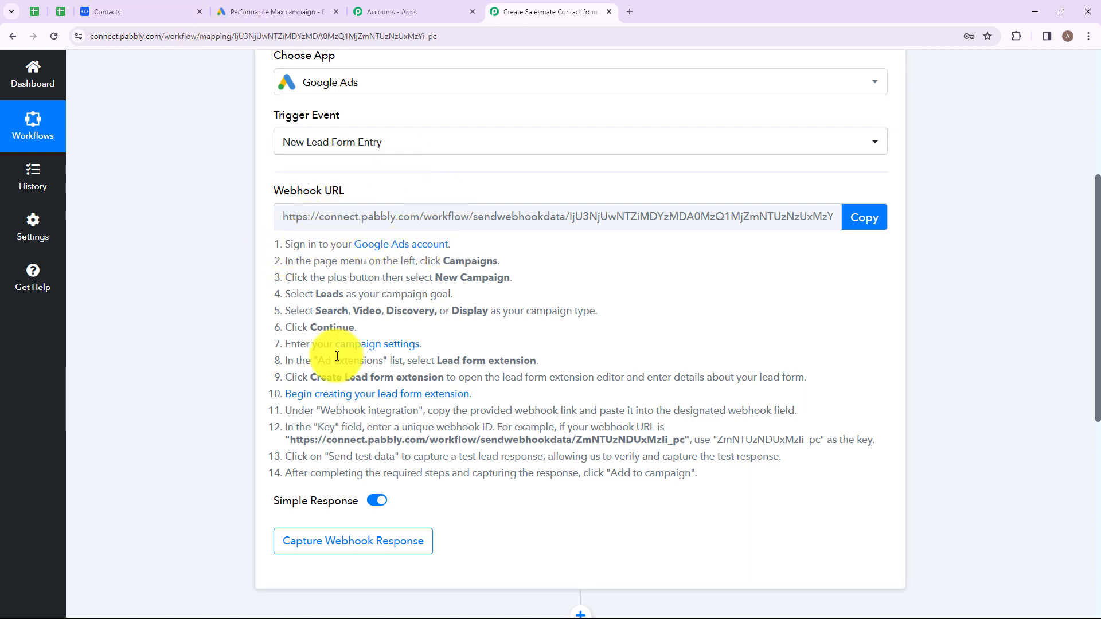
pyautogui.click(251, 5)
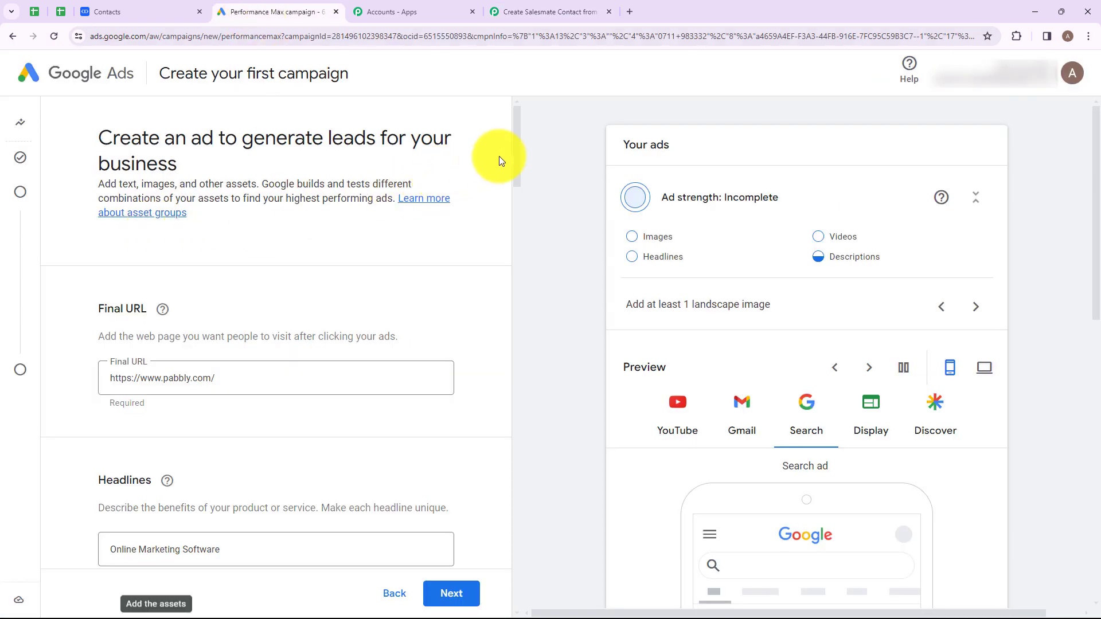
# - Expand See more and the Lead forms feature in the campaign assets, then add a new lead form
pyautogui.moveTo(517, 149); pyautogui.dragTo(530, 494)
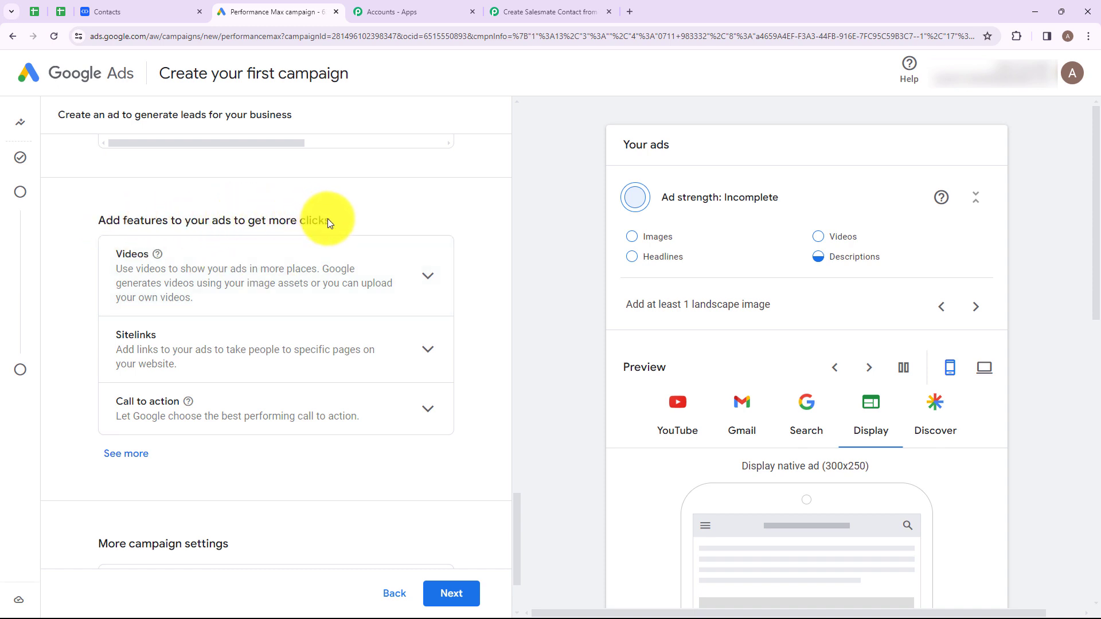
pyautogui.click(135, 459)
pyautogui.scroll(-4, 291, 327)
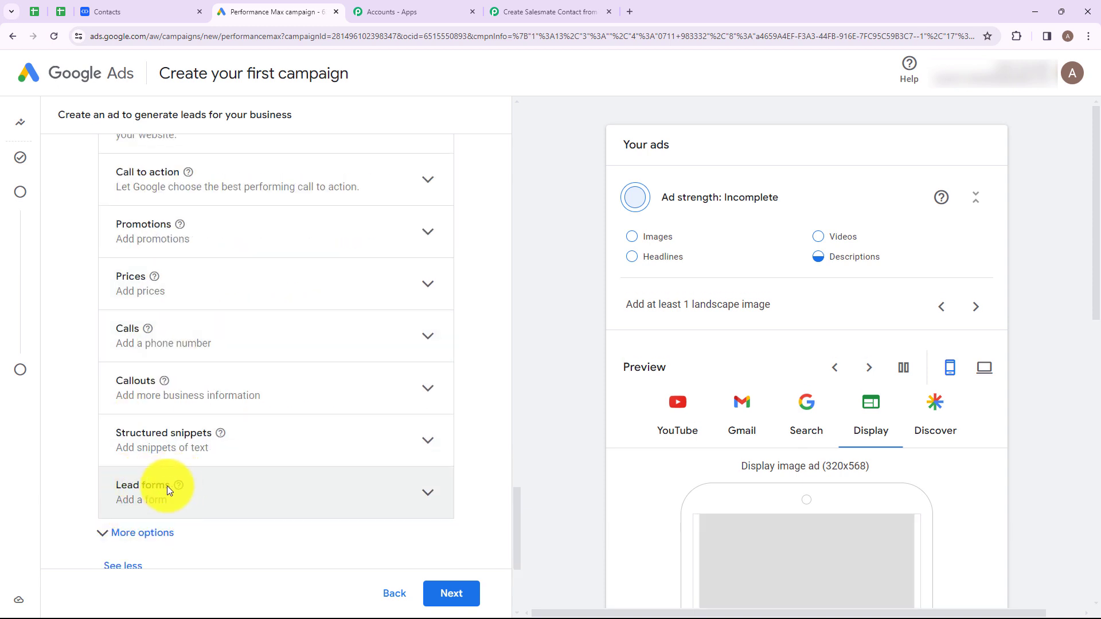
pyautogui.click(203, 495)
pyautogui.scroll(-2, 131, 374)
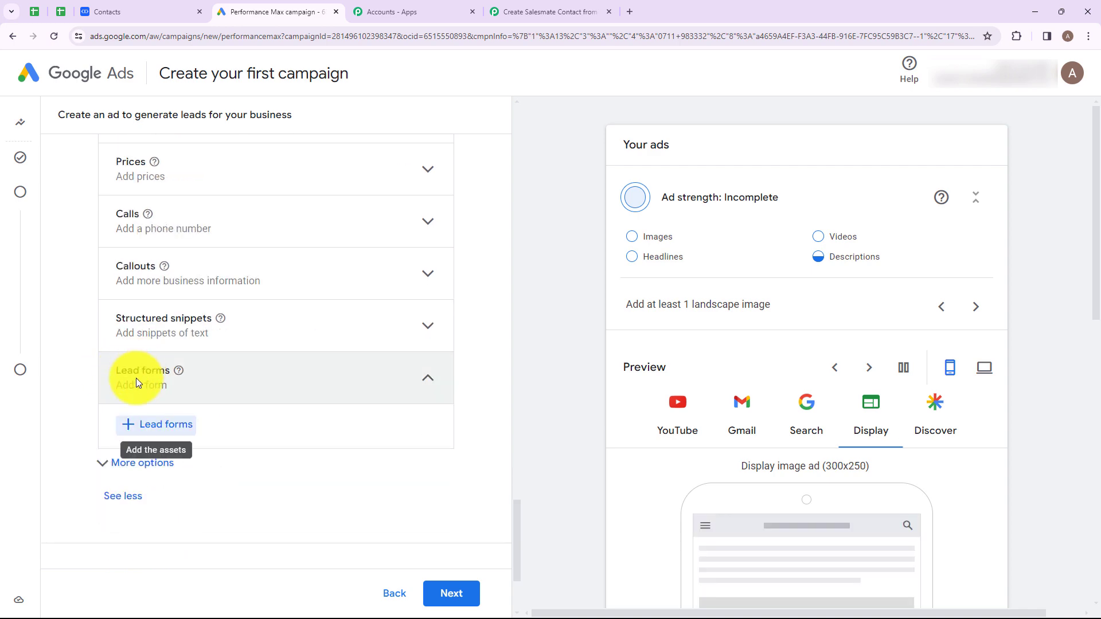
pyautogui.click(150, 429)
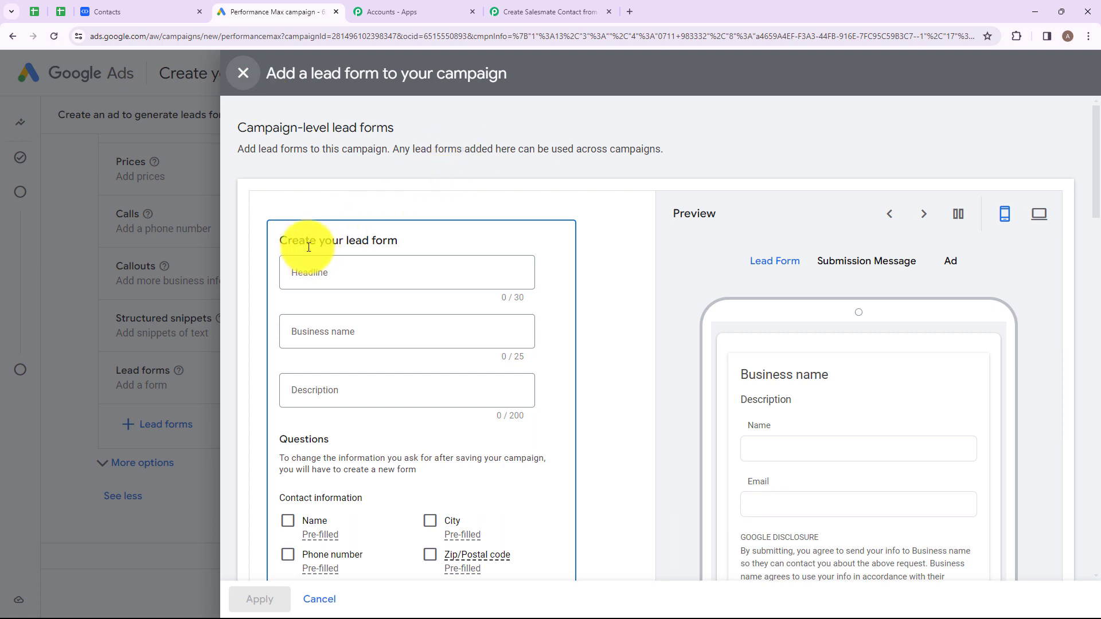
# - Enter the headline 'Regal Radiance Lead Form' and business name 'Regal Radiance'
pyautogui.moveTo(237, 127); pyautogui.dragTo(394, 128)
pyautogui.moveTo(245, 151); pyautogui.dragTo(532, 151)
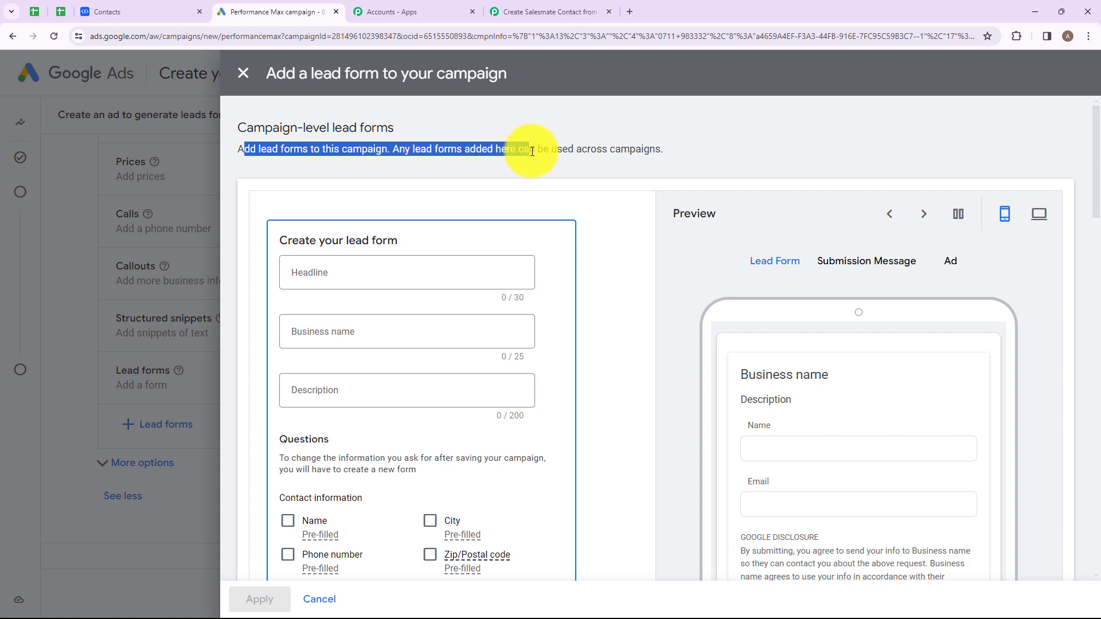
pyautogui.click(676, 143)
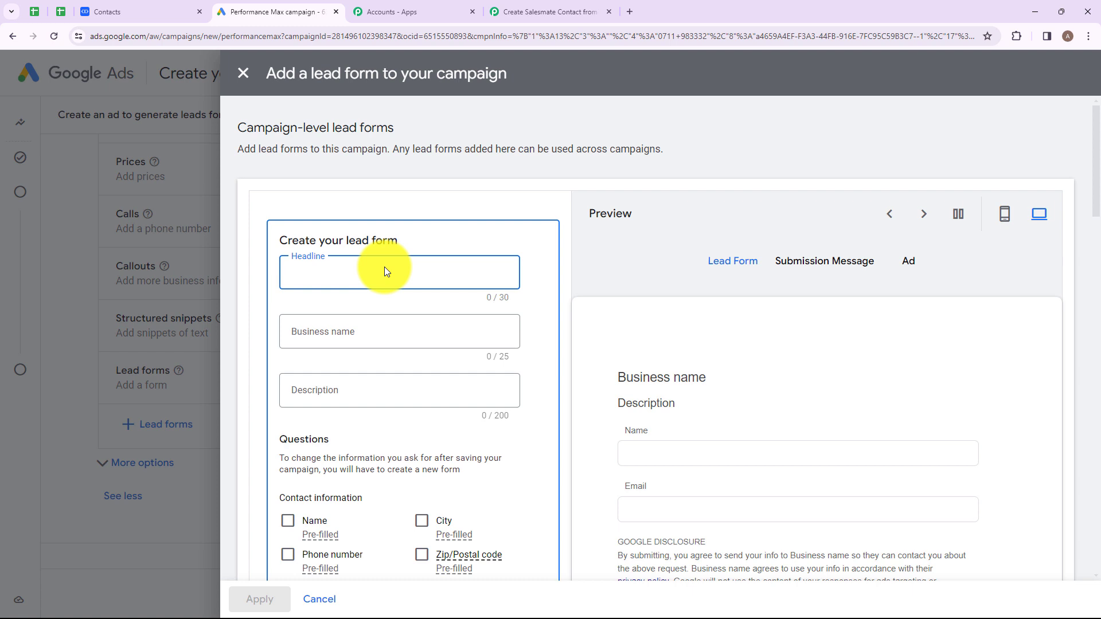
pyautogui.write('Regal Radiance Lead Form')
pyautogui.click(296, 332)
pyautogui.write('Regal Radiance')
pyautogui.moveTo(296, 332); pyautogui.dragTo(369, 332)
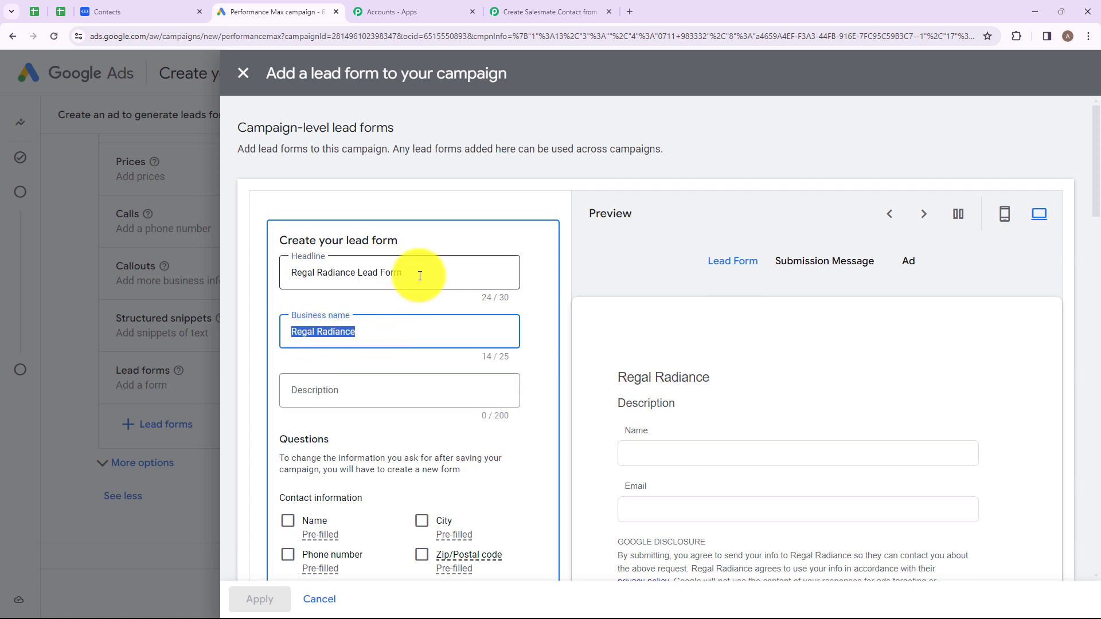
pyautogui.moveTo(402, 273); pyautogui.dragTo(296, 278)
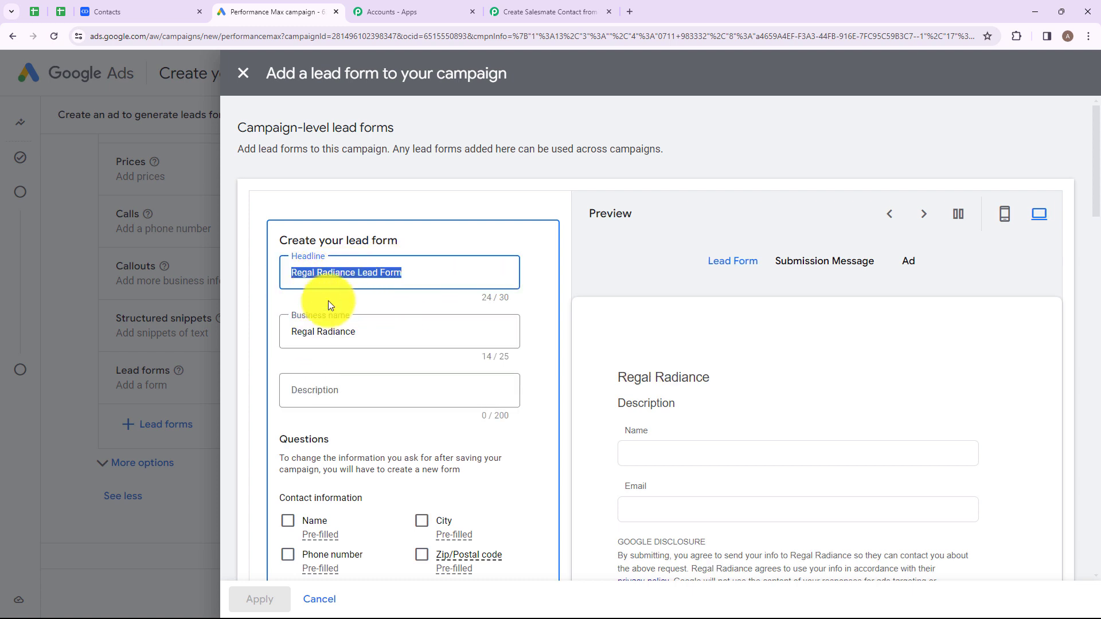
pyautogui.press('Tab')
pyautogui.scroll(-2, 387, 346)
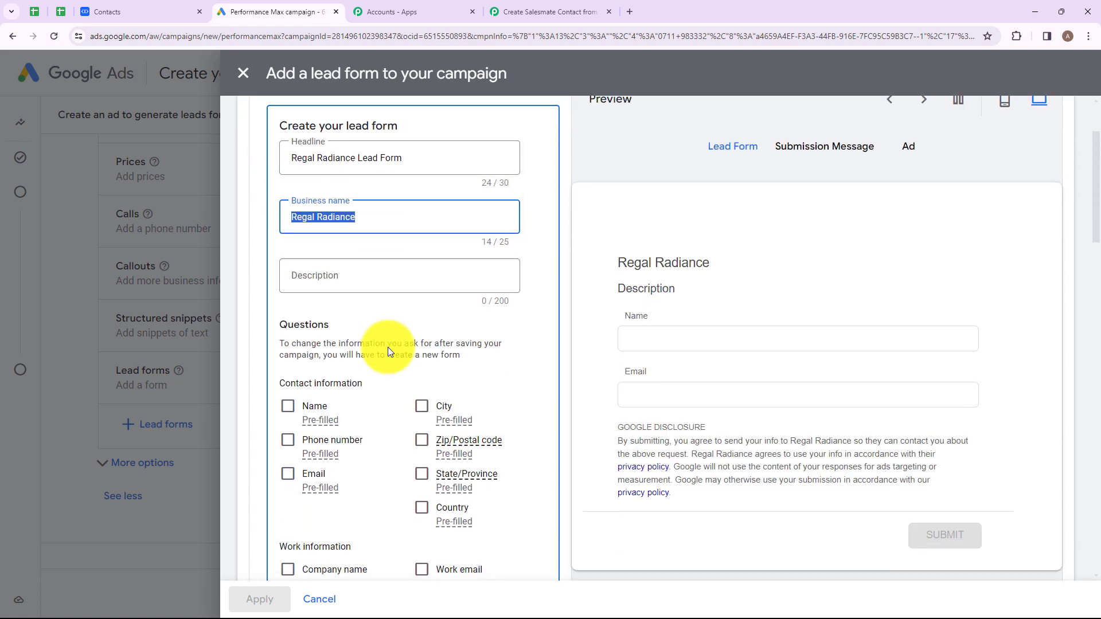
pyautogui.press('Tab')
pyautogui.scroll(-1, 388, 346)
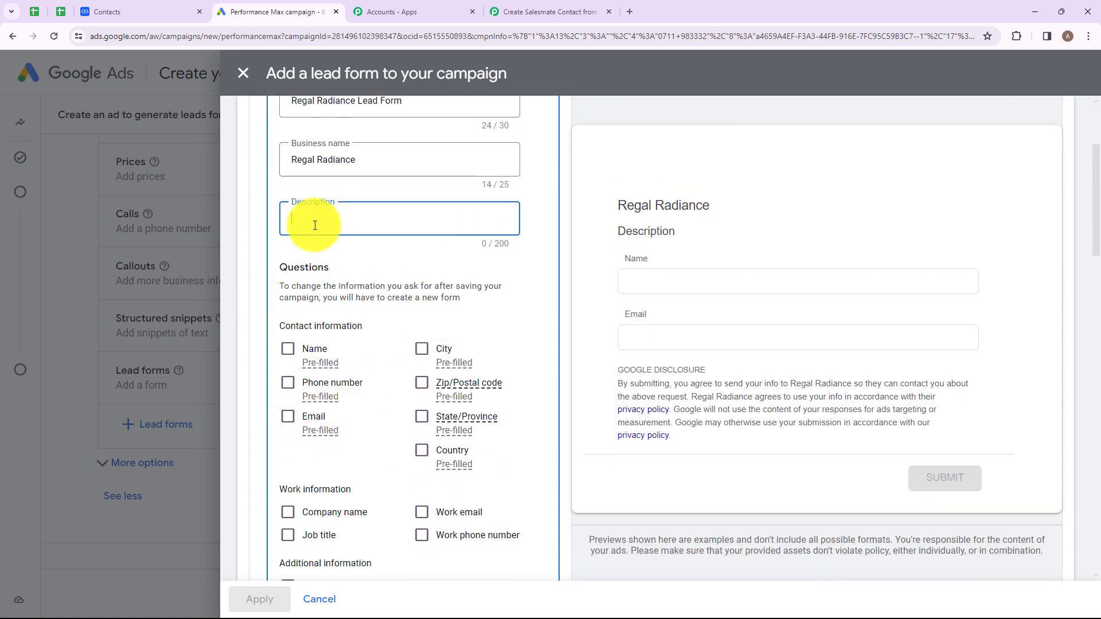
pyautogui.scroll(-1, 276, 266)
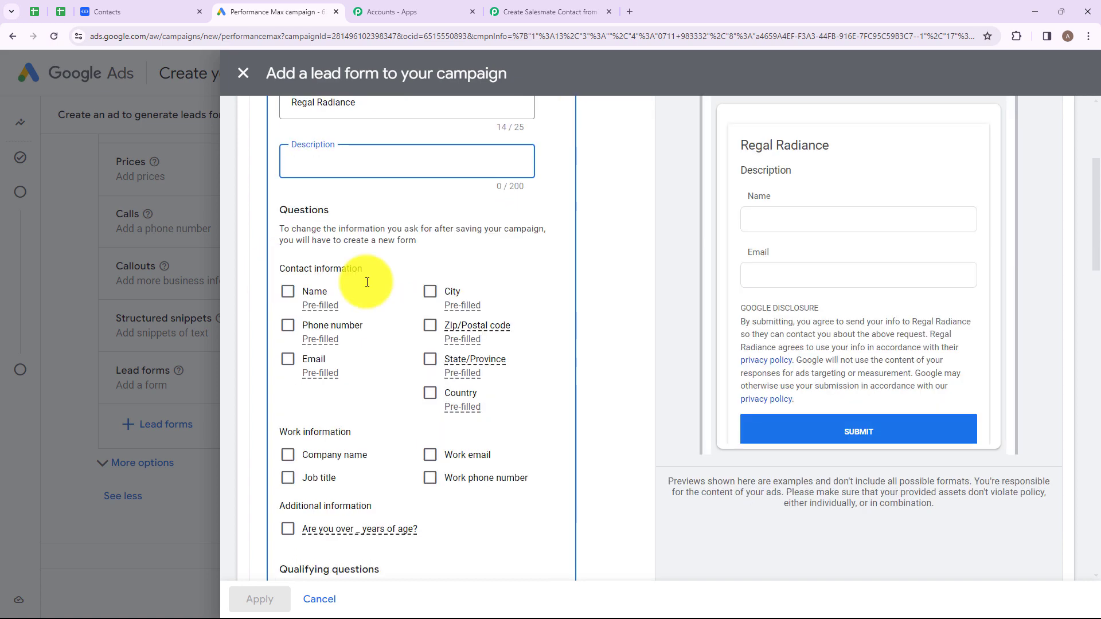
# - Add Name (first and last name), Phone number and Email questions to the lead form
pyautogui.click(288, 296)
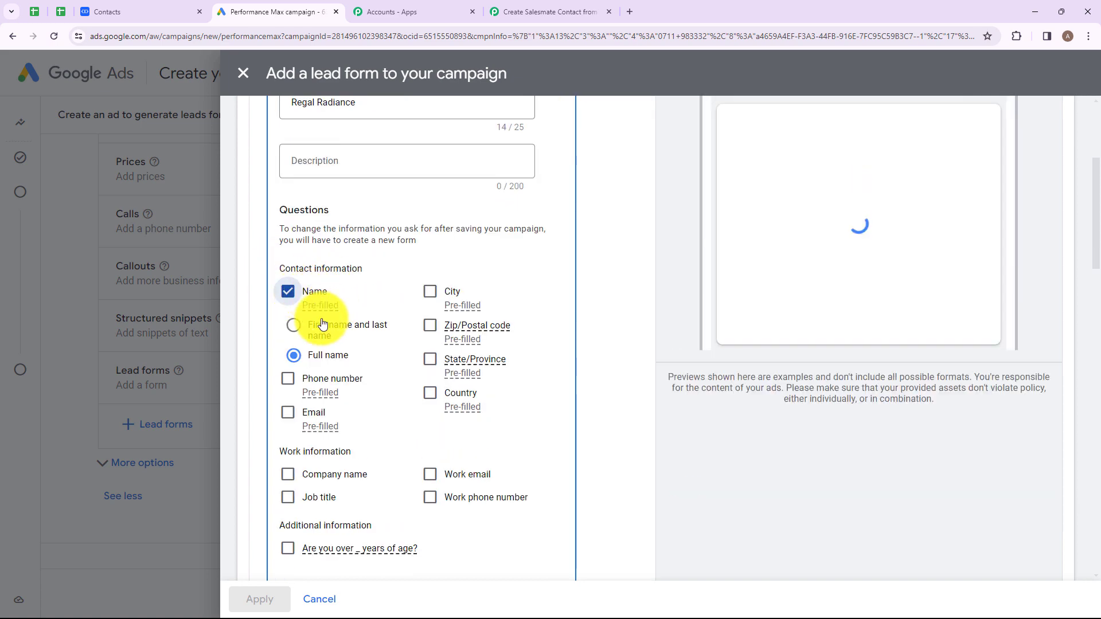
pyautogui.click(293, 326)
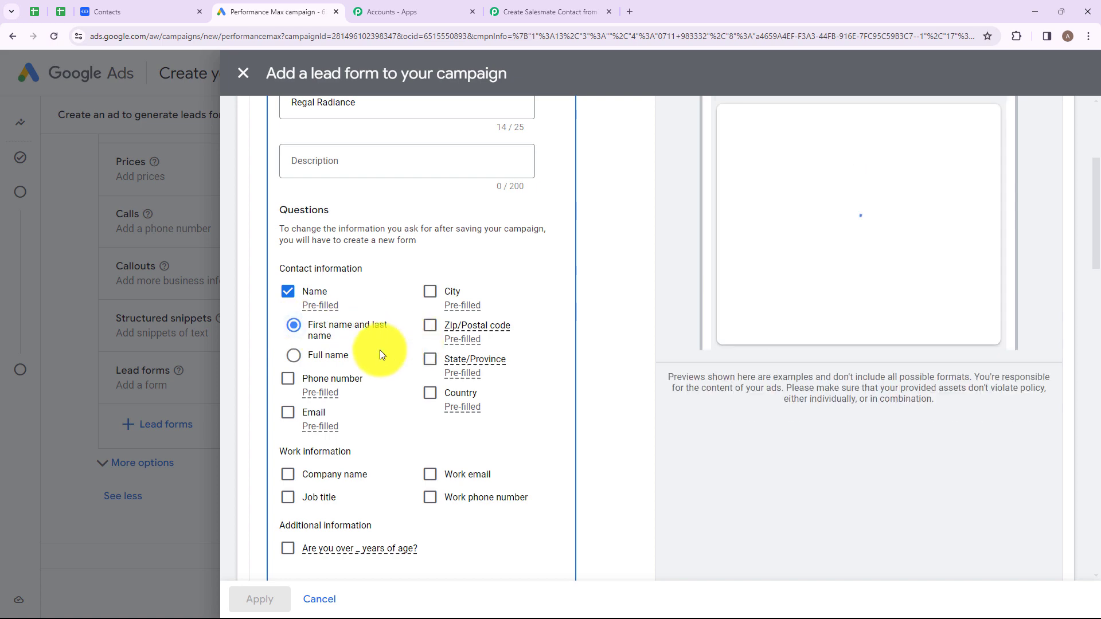
pyautogui.click(288, 380)
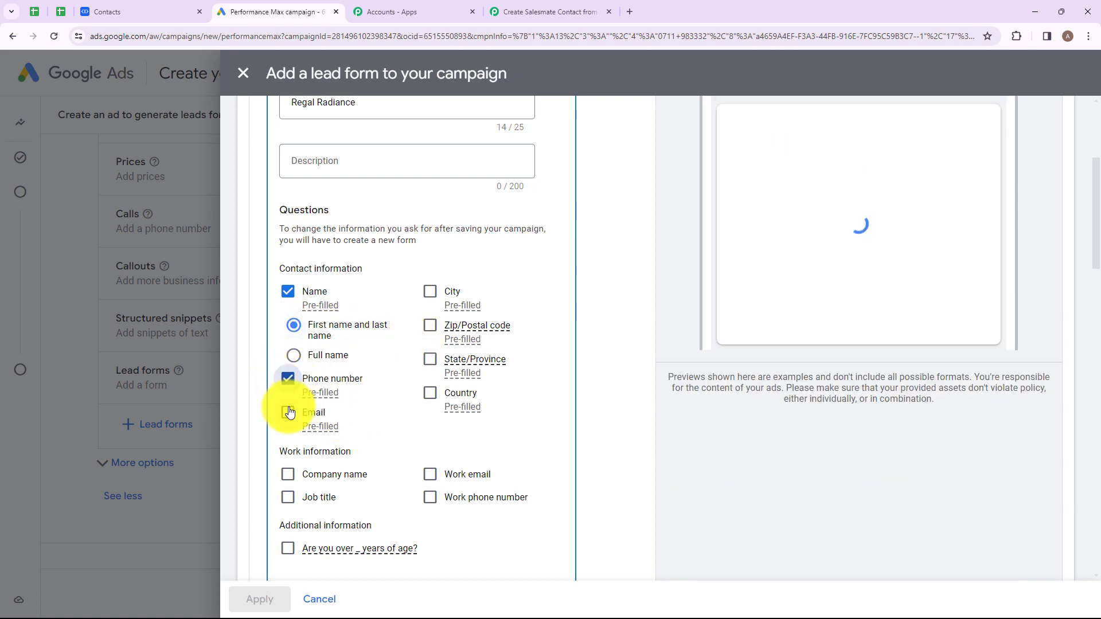
pyautogui.click(288, 413)
pyautogui.scroll(-5, 411, 376)
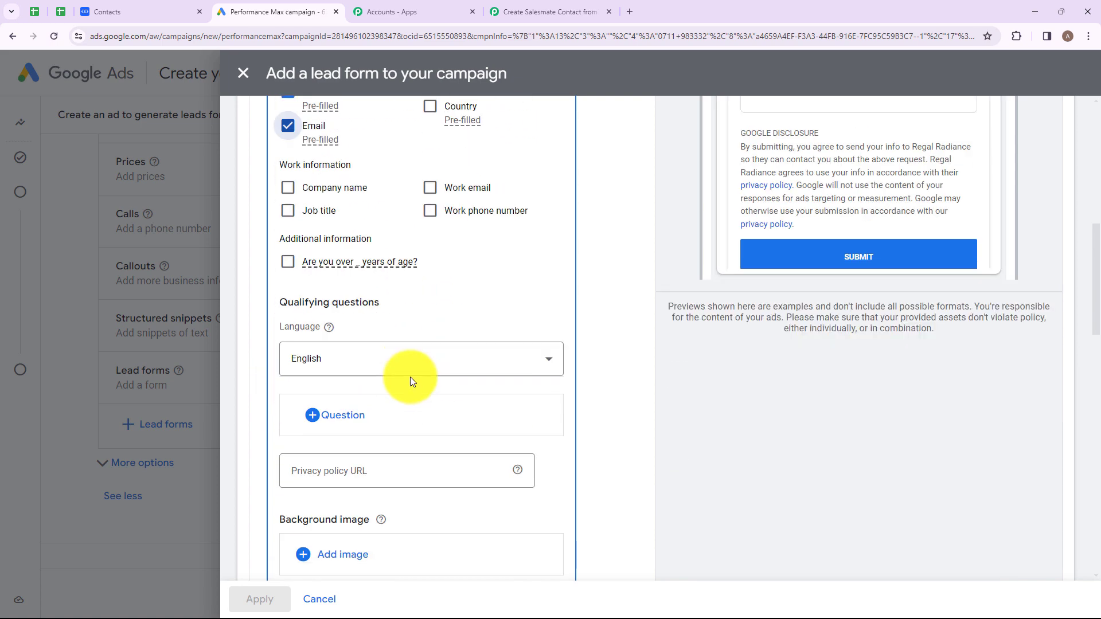
pyautogui.scroll(-7, 411, 377)
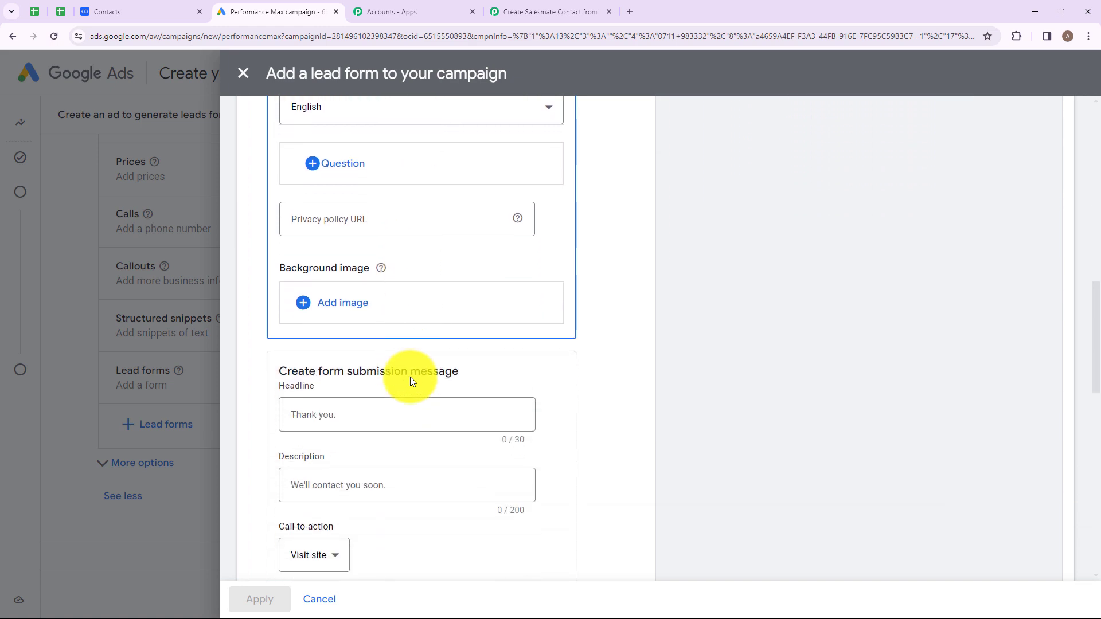
pyautogui.scroll(-8, 410, 377)
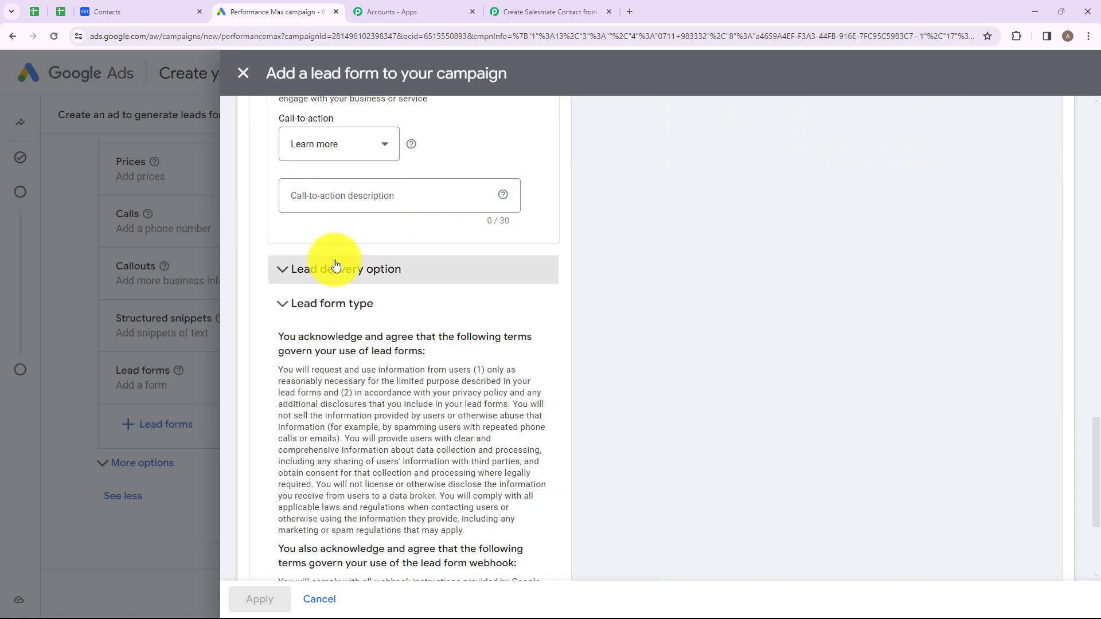
# - Copy the Pabbly webhook URL and paste it into the lead form's Webhook URL field
pyautogui.click(423, 273)
pyautogui.scroll(-2, 367, 313)
pyautogui.click(306, 330)
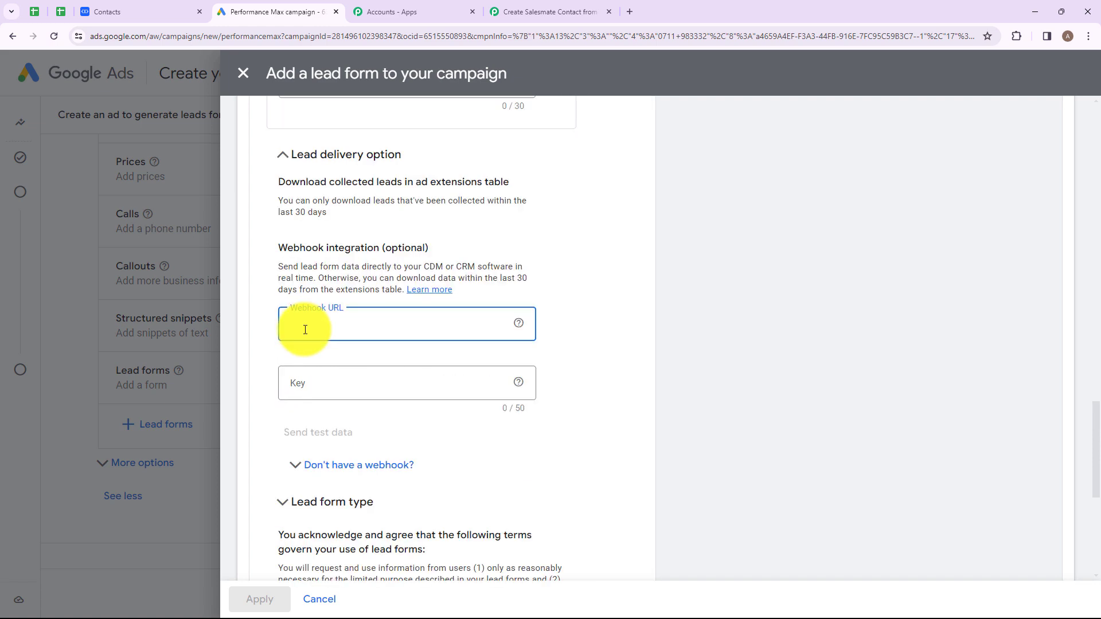
pyautogui.click(516, 11)
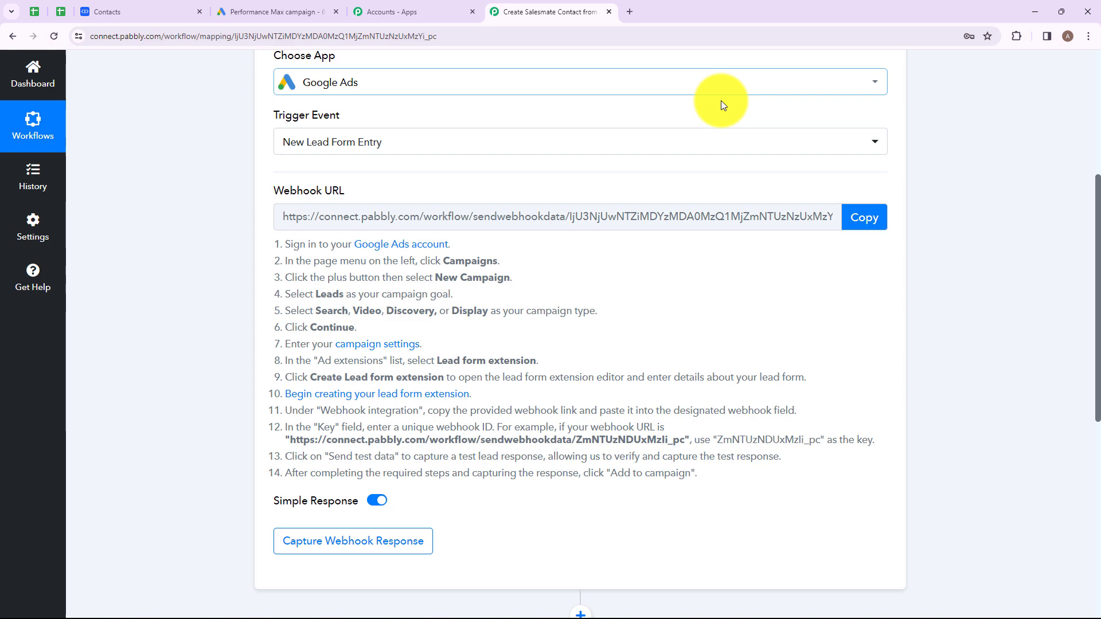
pyautogui.click(862, 213)
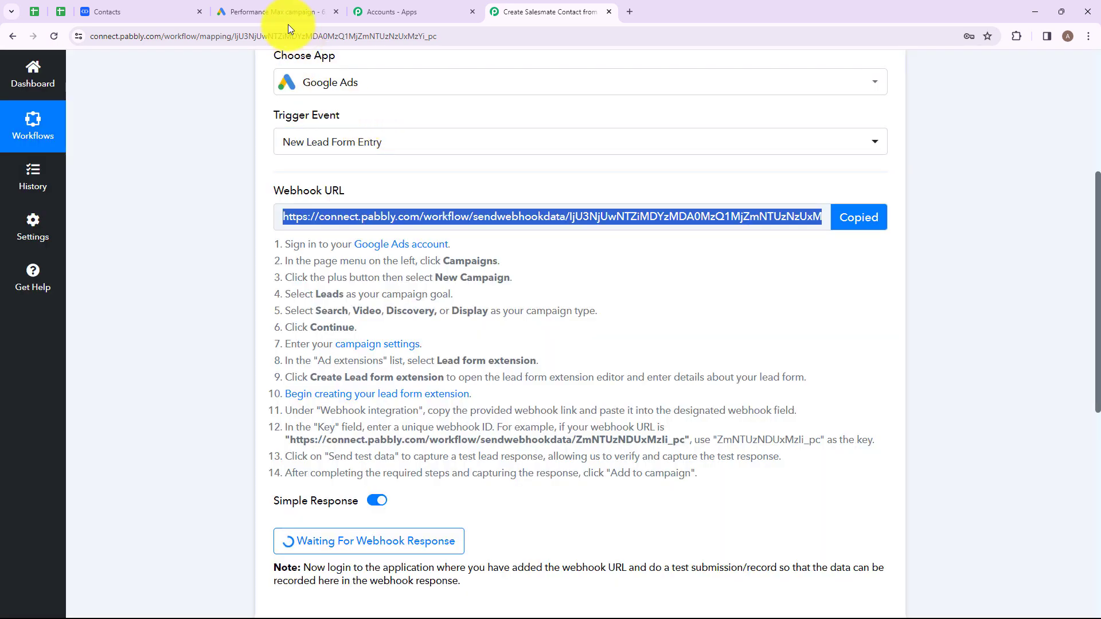
pyautogui.click(281, 13)
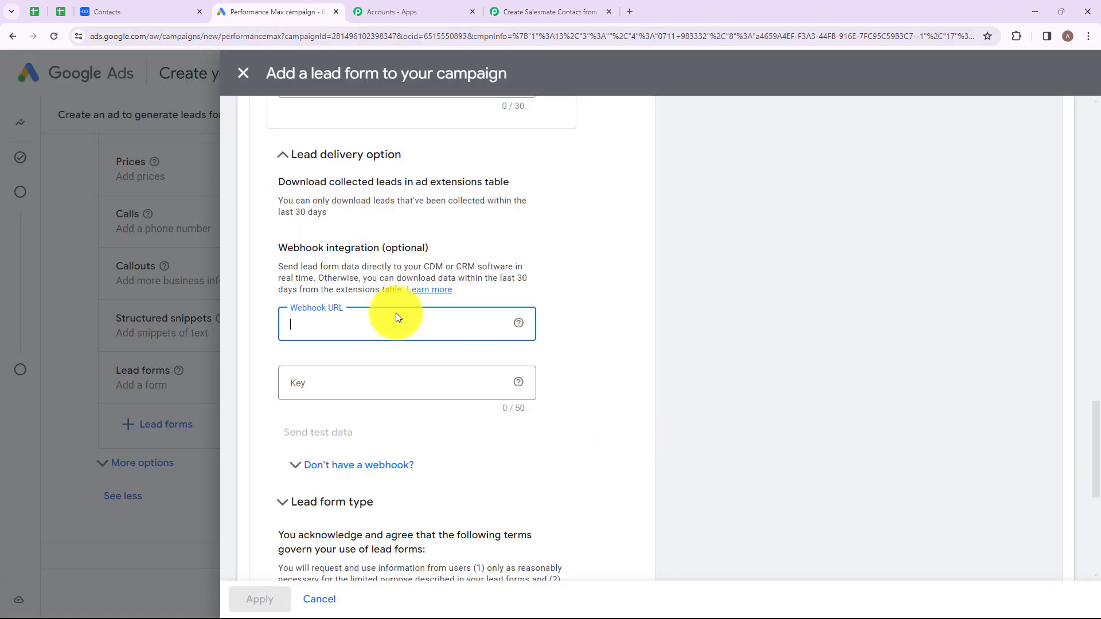
pyautogui.hotkey('ctrl', 'v')
pyautogui.moveTo(278, 247); pyautogui.dragTo(382, 248)
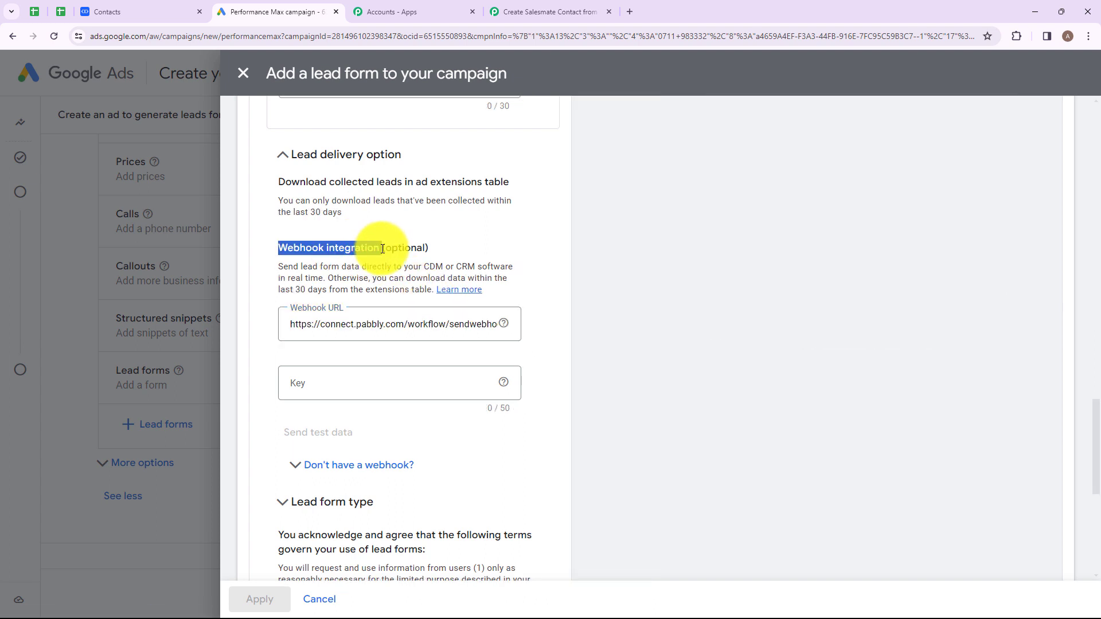
pyautogui.click(392, 263)
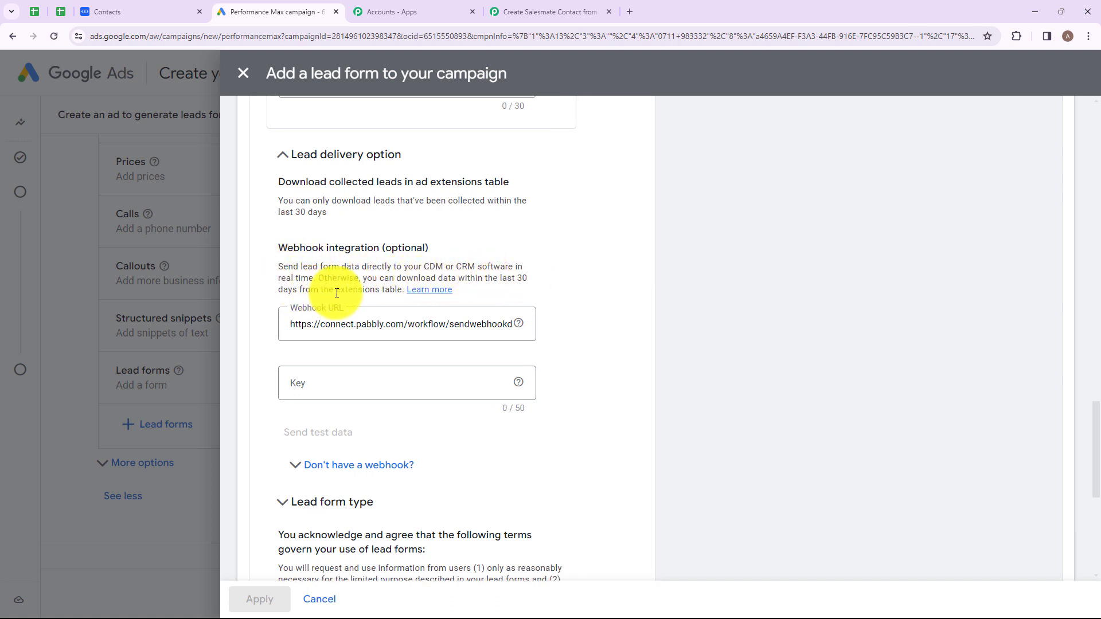
pyautogui.scroll(-2, 438, 252)
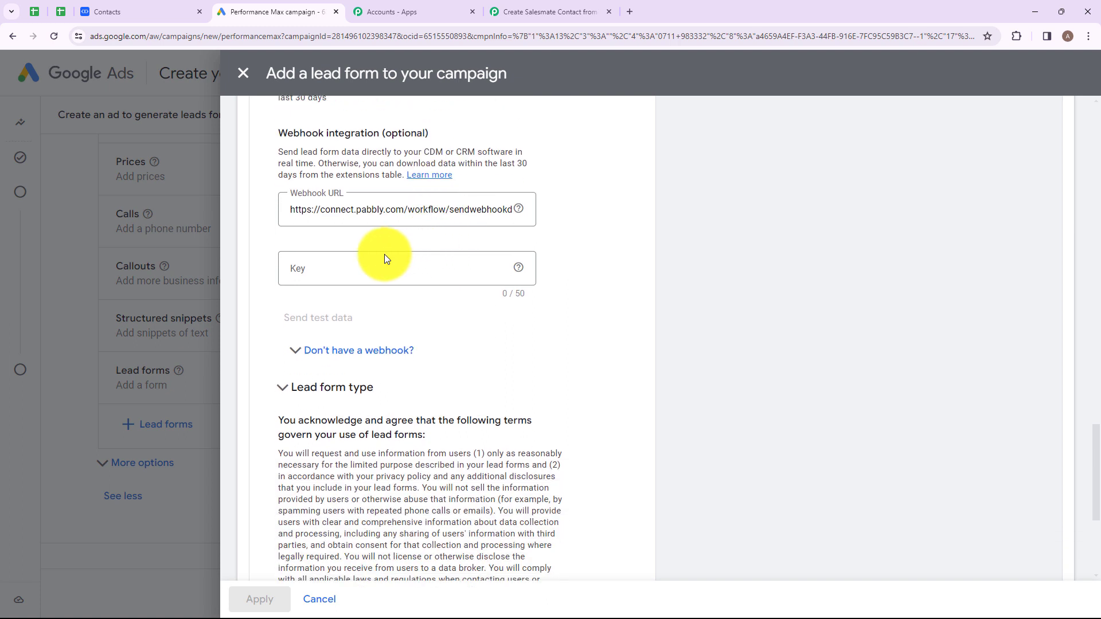
pyautogui.click(339, 261)
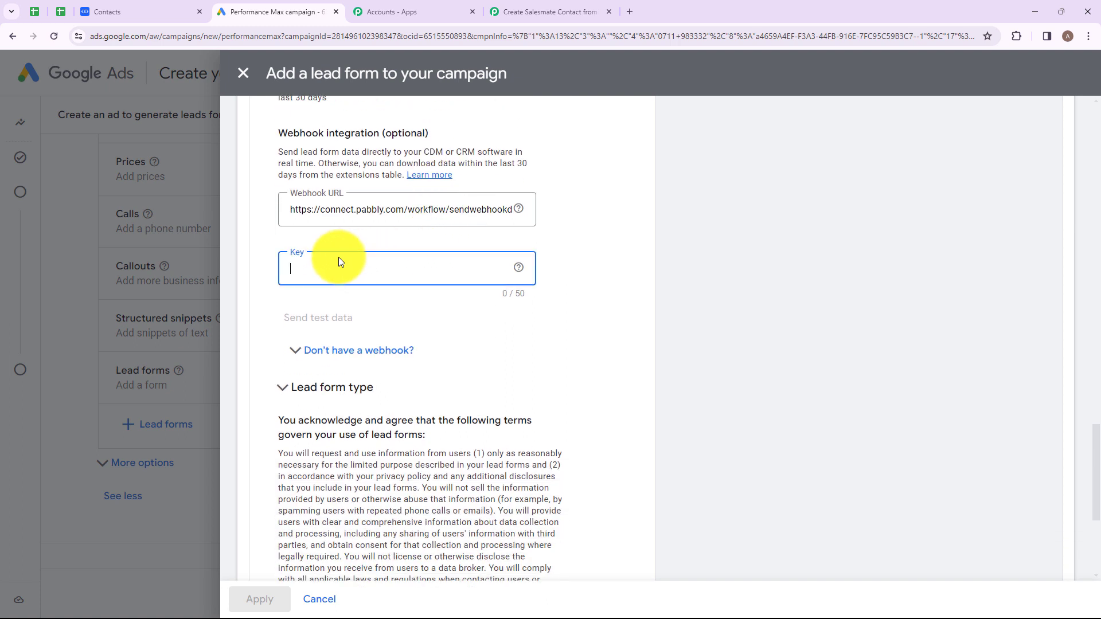
pyautogui.write('123')
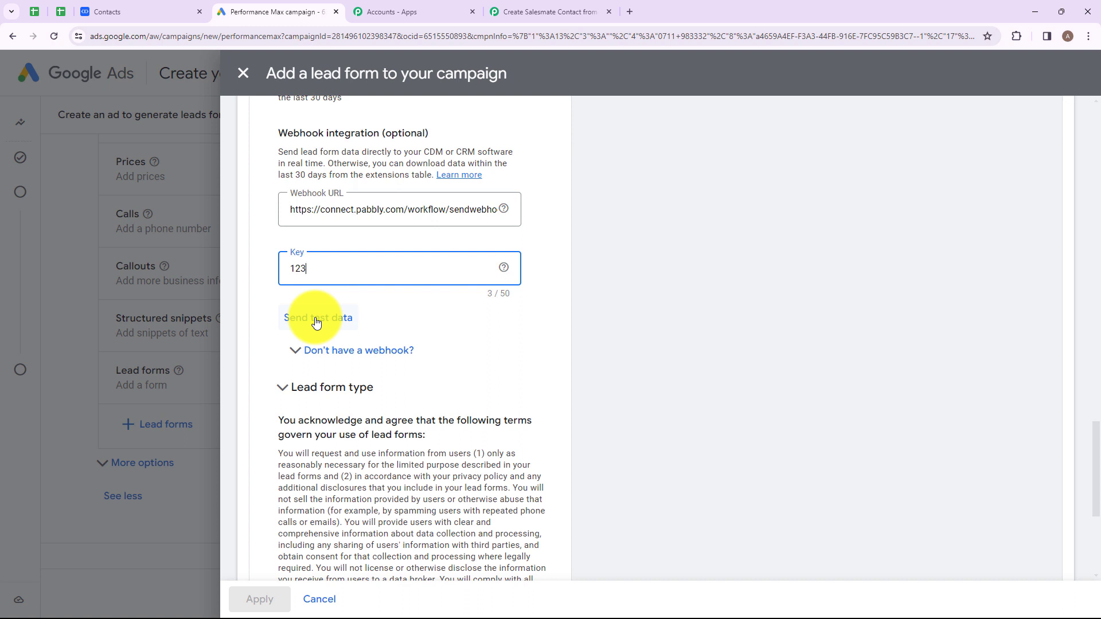
pyautogui.click(321, 322)
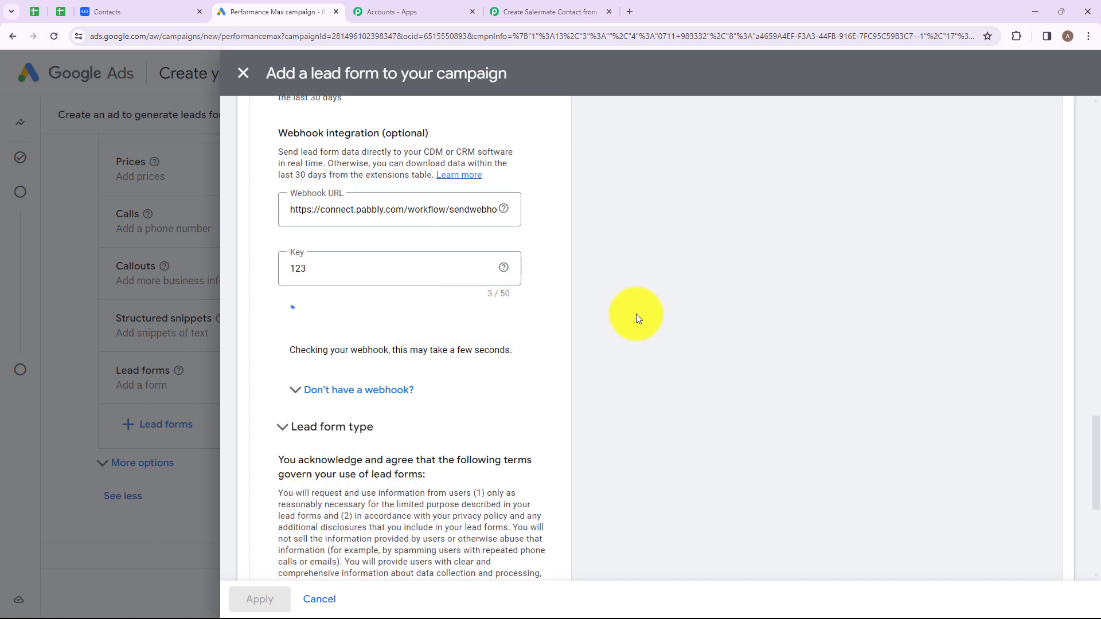
pyautogui.moveTo(317, 353); pyautogui.dragTo(392, 358)
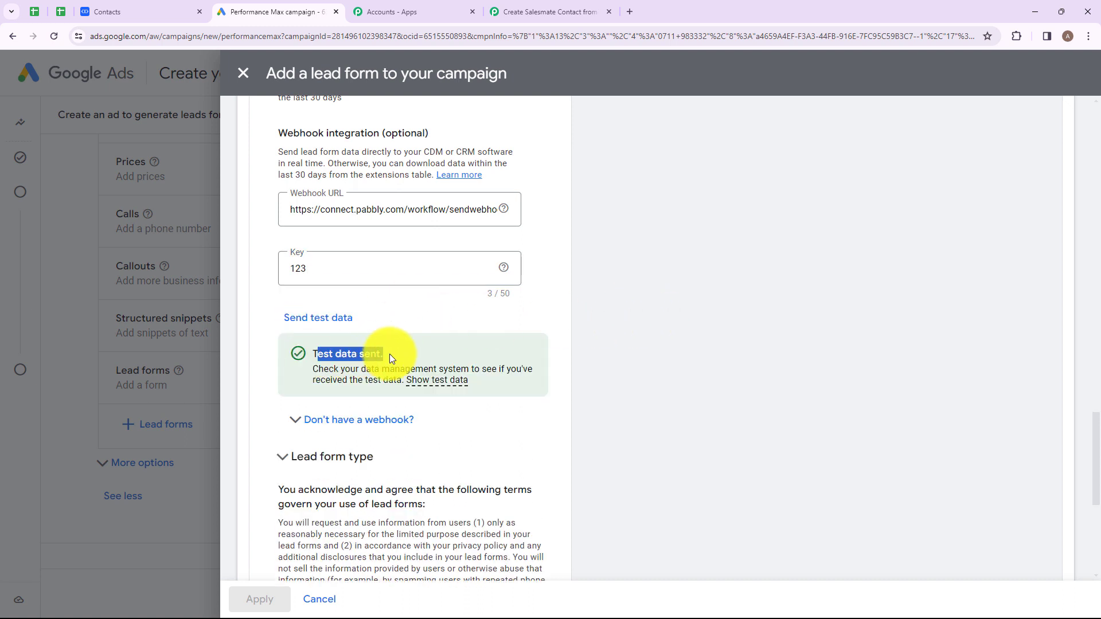
pyautogui.click(405, 349)
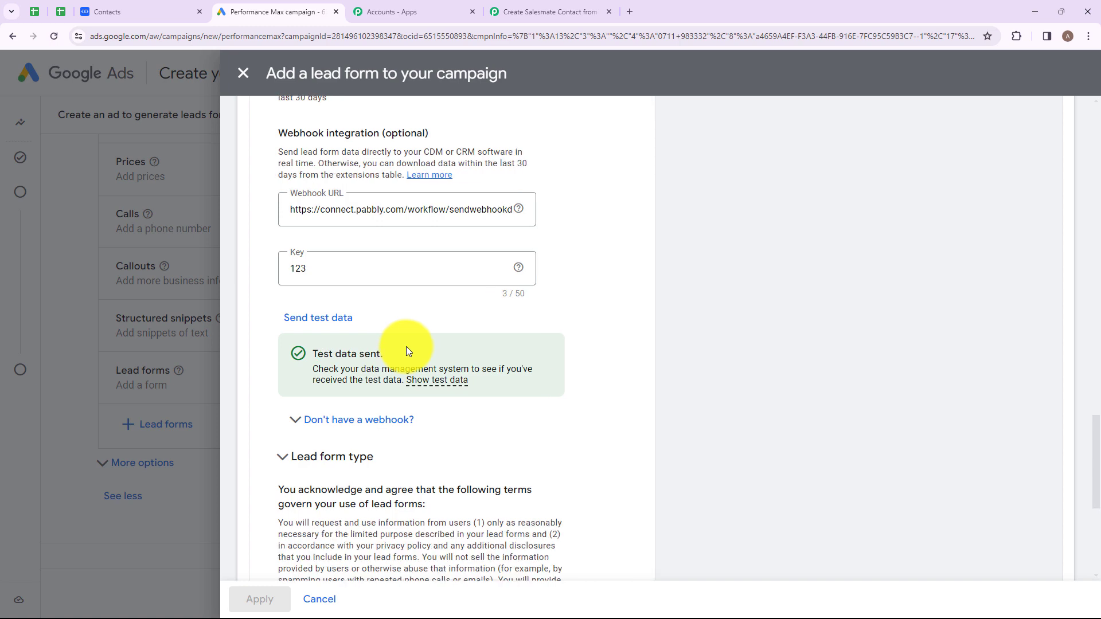
# - Review the test lead's email, phone and name values in Pabbly's trigger response
pyautogui.click(530, 4)
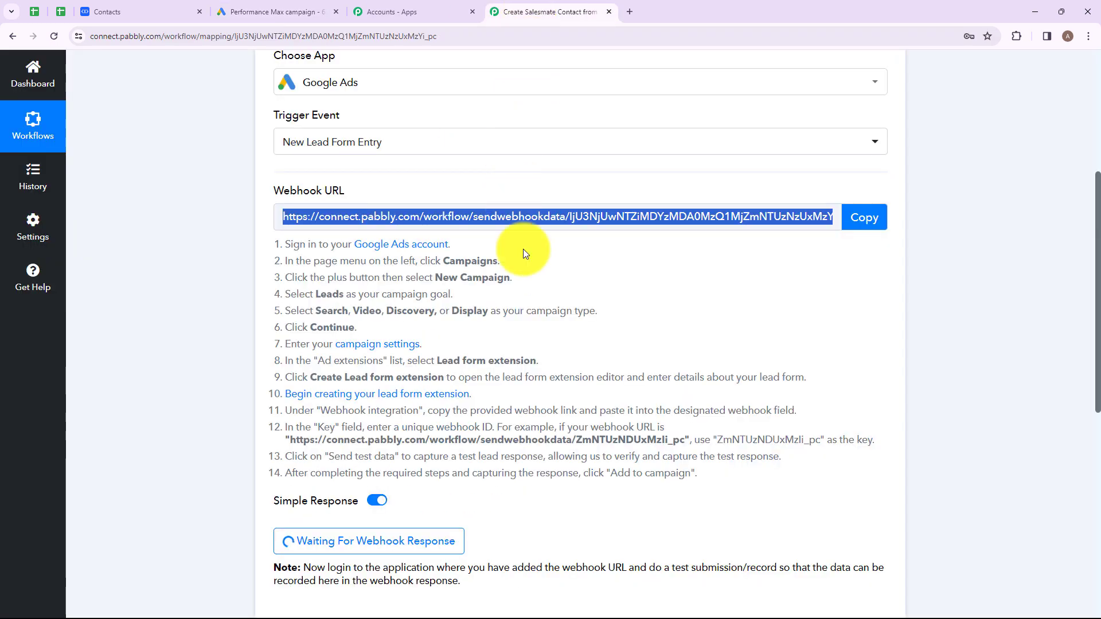
pyautogui.scroll(-8, 529, 290)
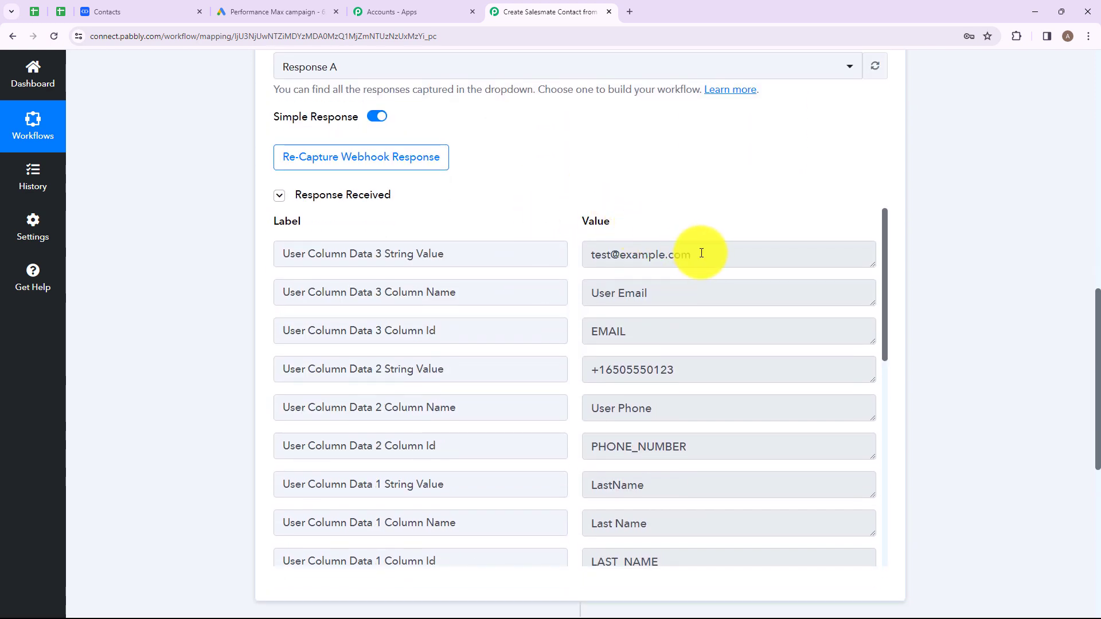
pyautogui.moveTo(704, 253); pyautogui.dragTo(591, 265)
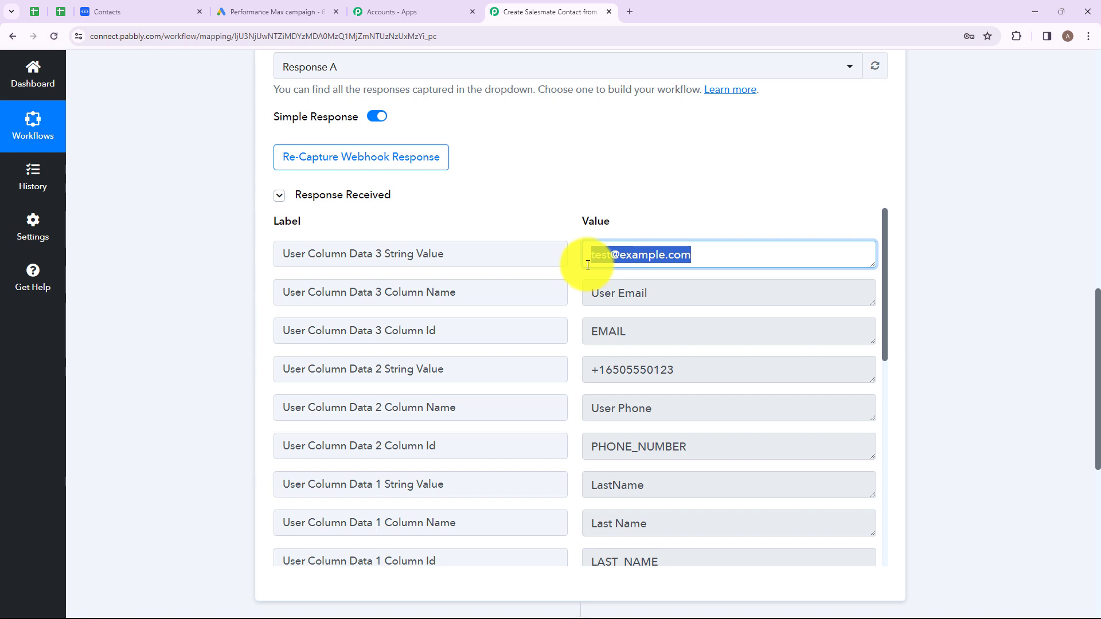
pyautogui.click(702, 305)
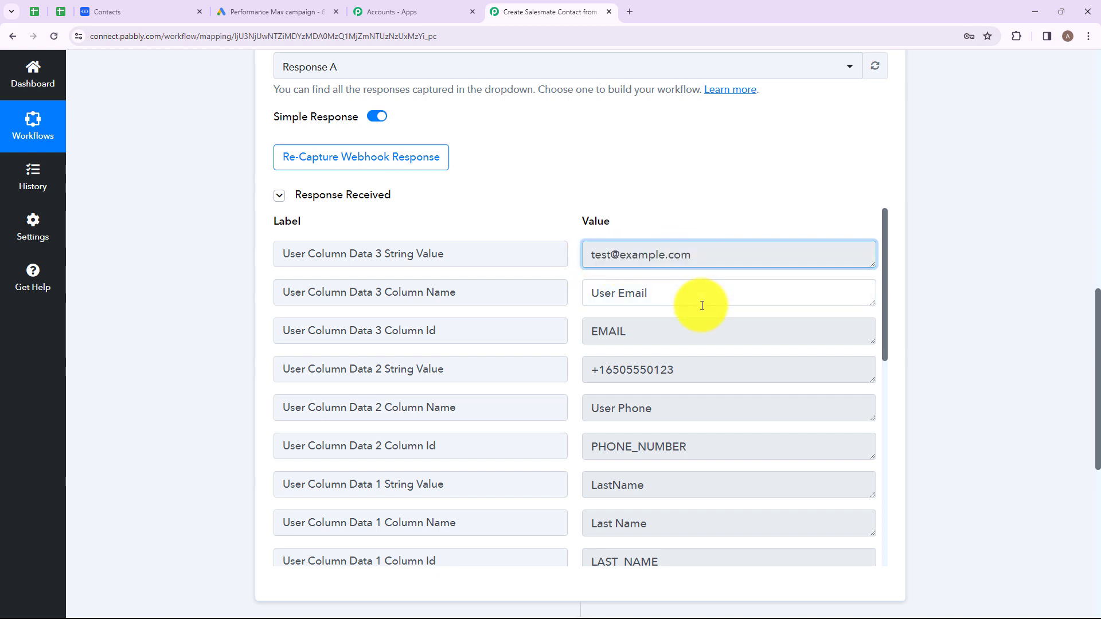
pyautogui.click(701, 305)
pyautogui.moveTo(691, 365); pyautogui.dragTo(590, 373)
pyautogui.scroll(-2, 602, 373)
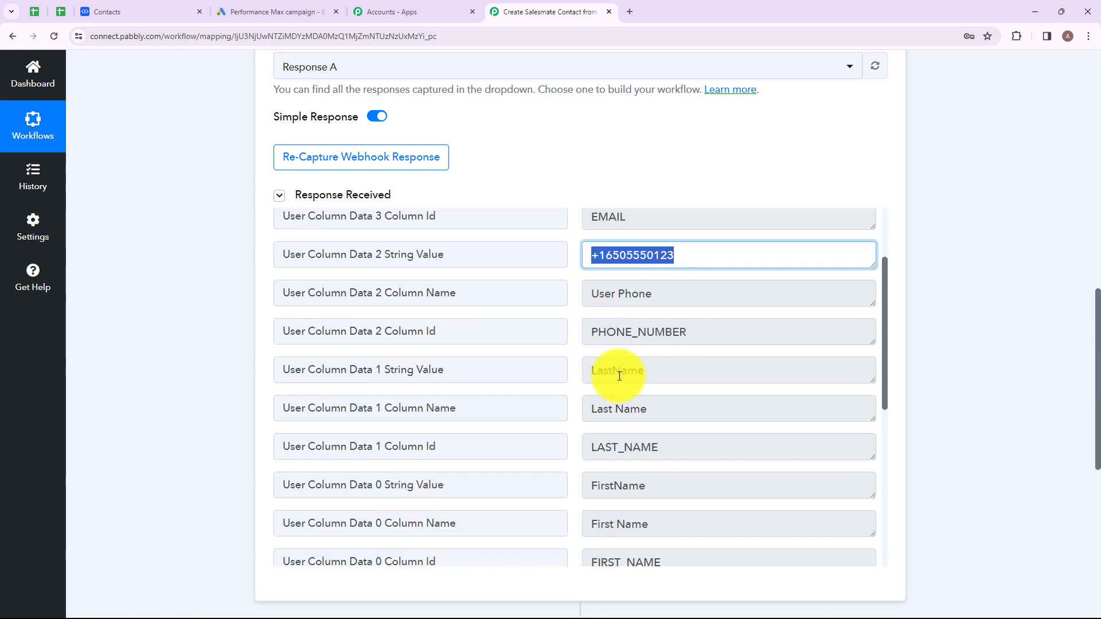
pyautogui.moveTo(659, 374); pyautogui.dragTo(572, 378)
pyautogui.moveTo(659, 486); pyautogui.dragTo(669, 442)
pyautogui.scroll(-4, 692, 307)
pyautogui.scroll(-5, 696, 130)
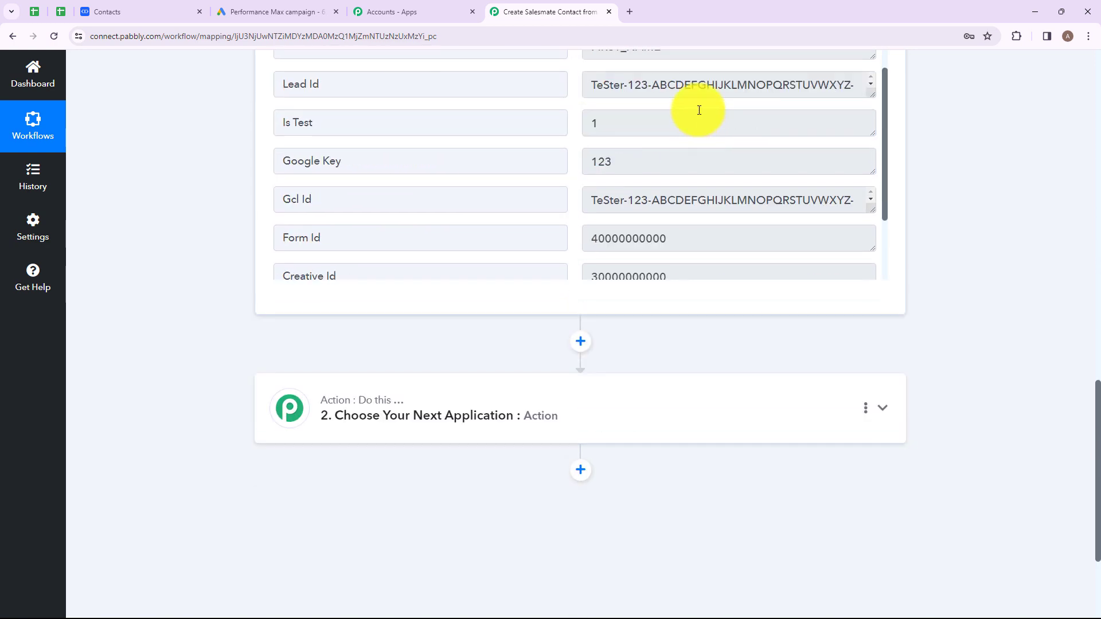
pyautogui.scroll(-3, 698, 170)
pyautogui.scroll(-4, 699, 172)
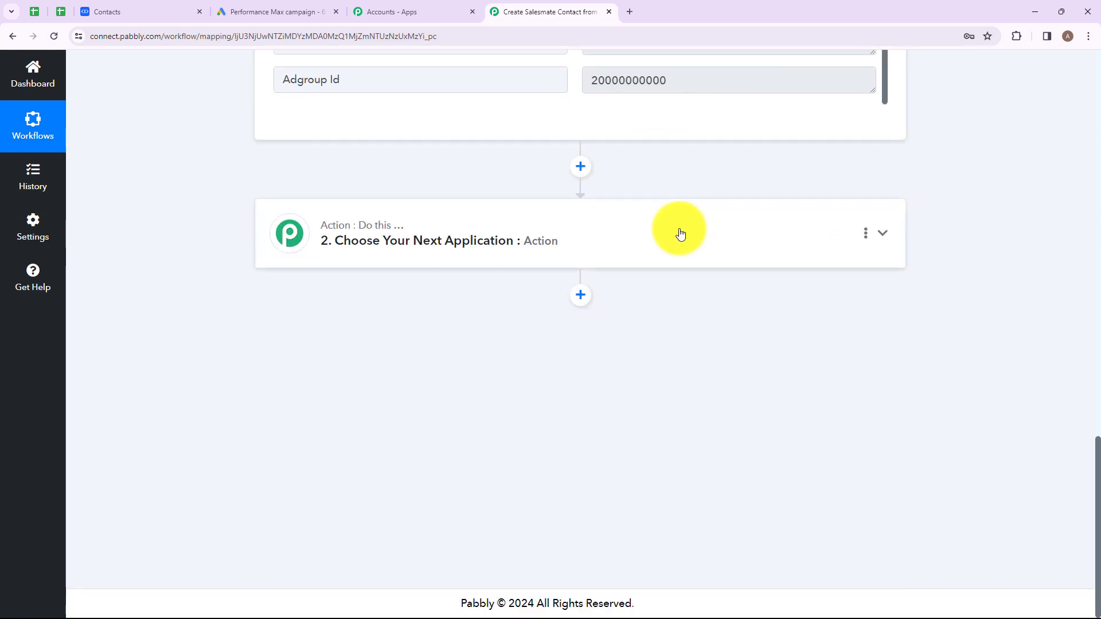
# - Search for and choose Salesmate as the next action app
pyautogui.click(678, 233)
pyautogui.click(332, 294)
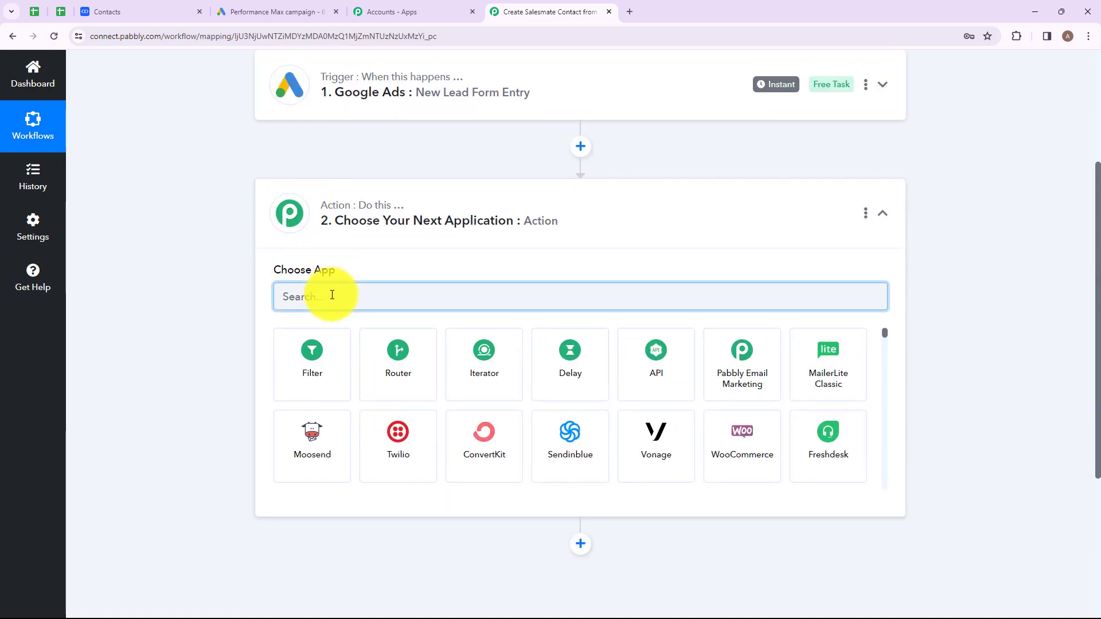
pyautogui.write('Sales')
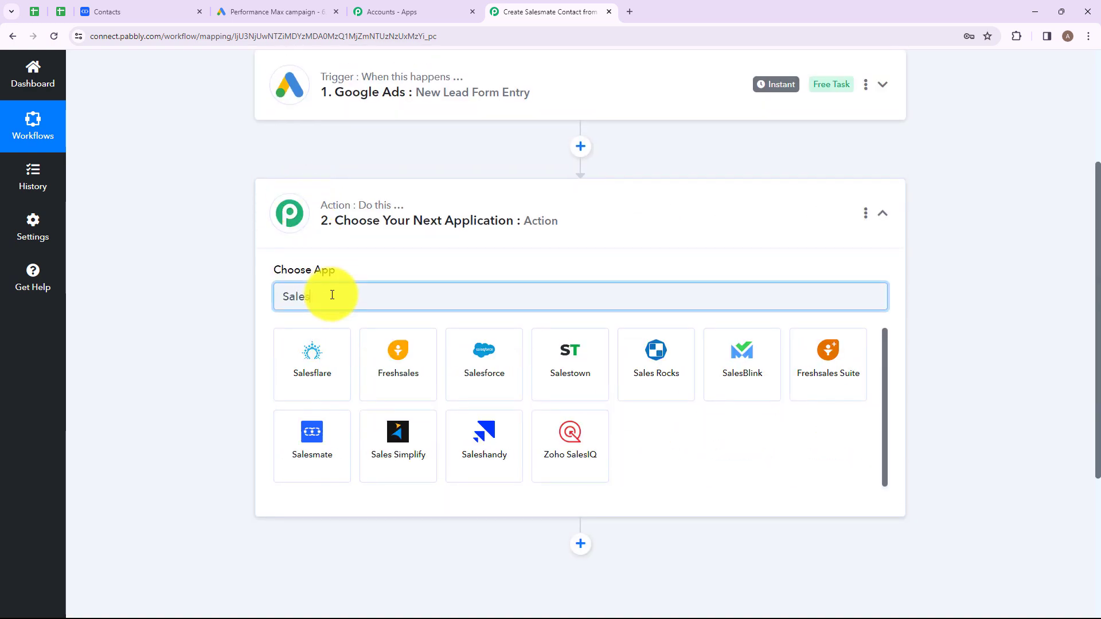
pyautogui.click(313, 450)
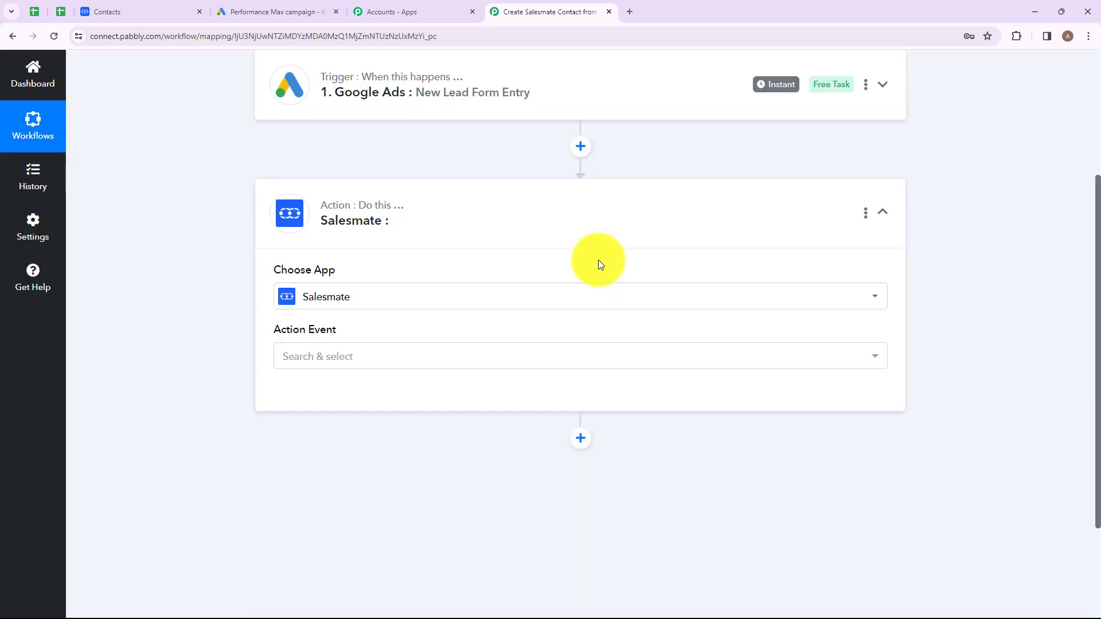
# - Pick Create Contact as the Salesmate action event and bring up its account connection settings
pyautogui.click(395, 356)
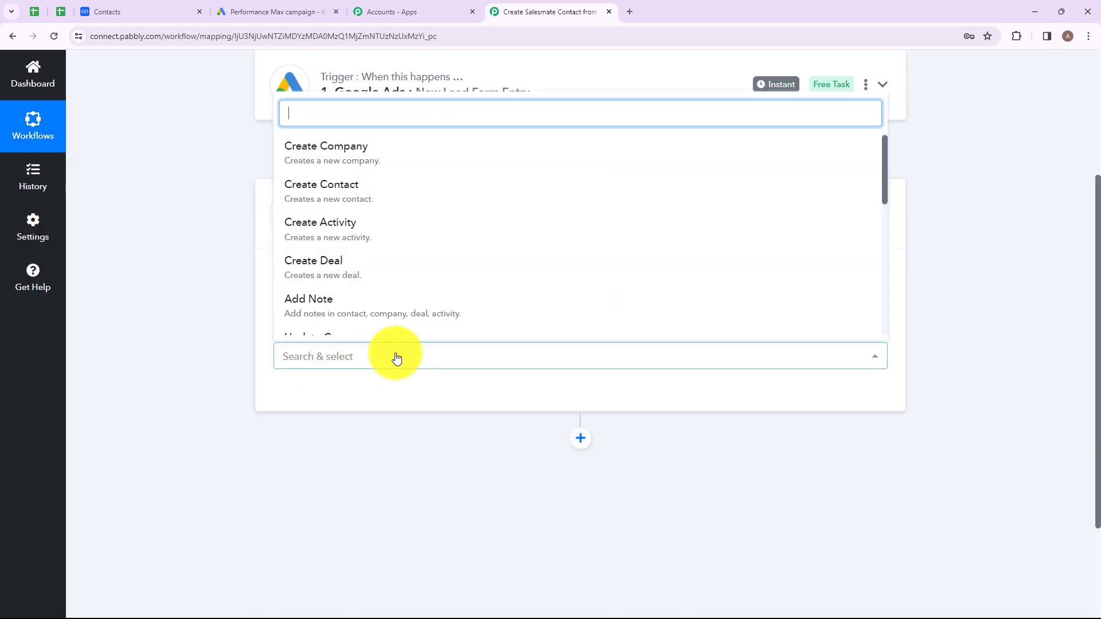
pyautogui.scroll(-5, 381, 184)
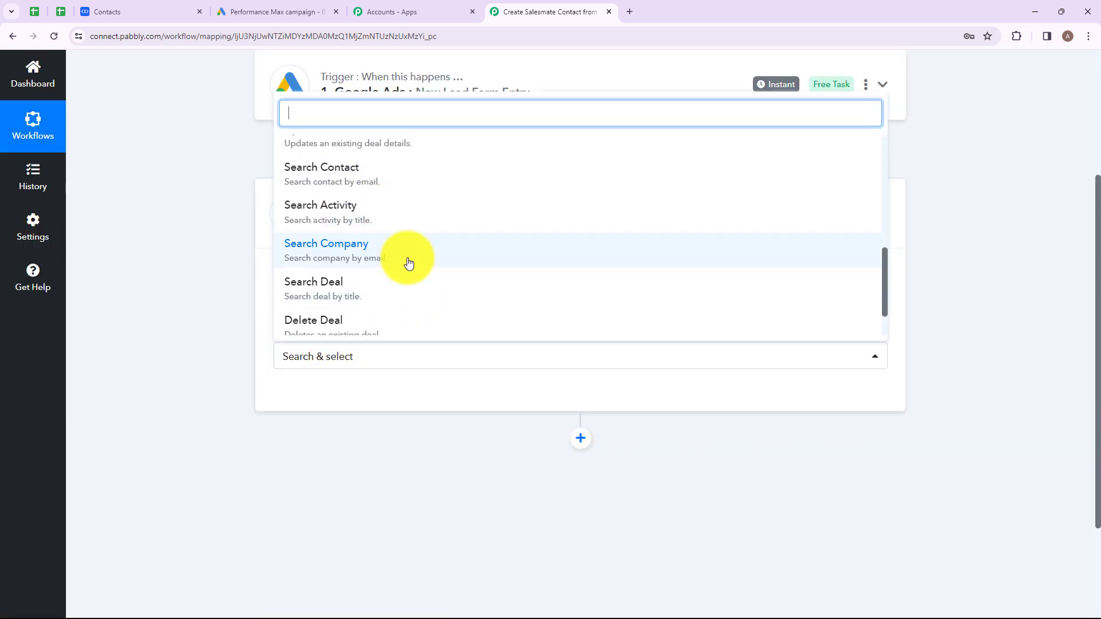
pyautogui.scroll(6, 406, 258)
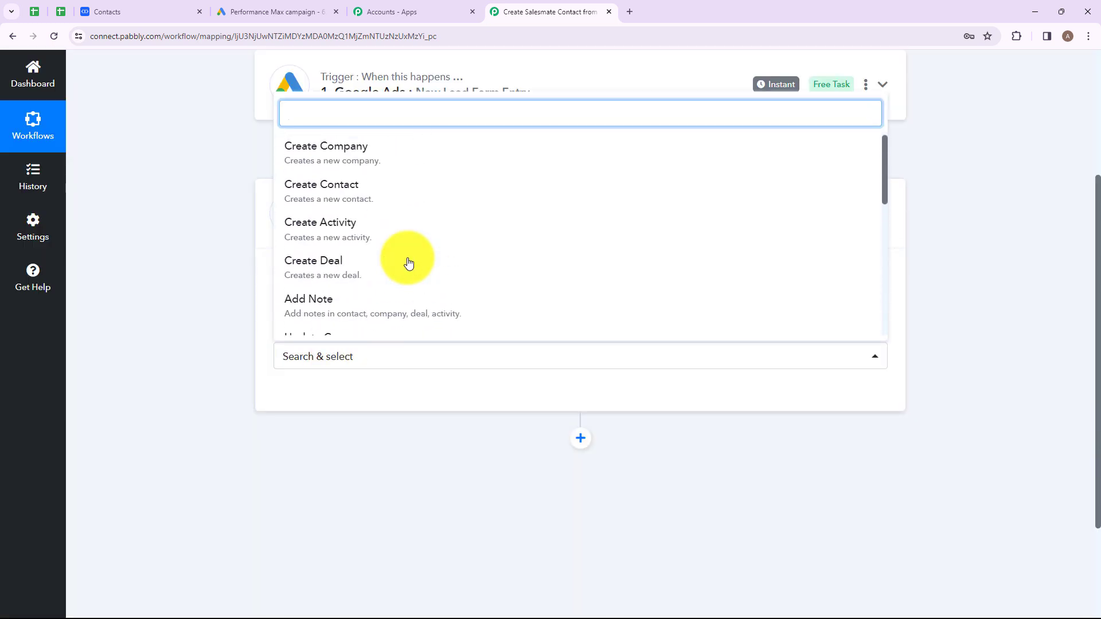
pyautogui.click(342, 199)
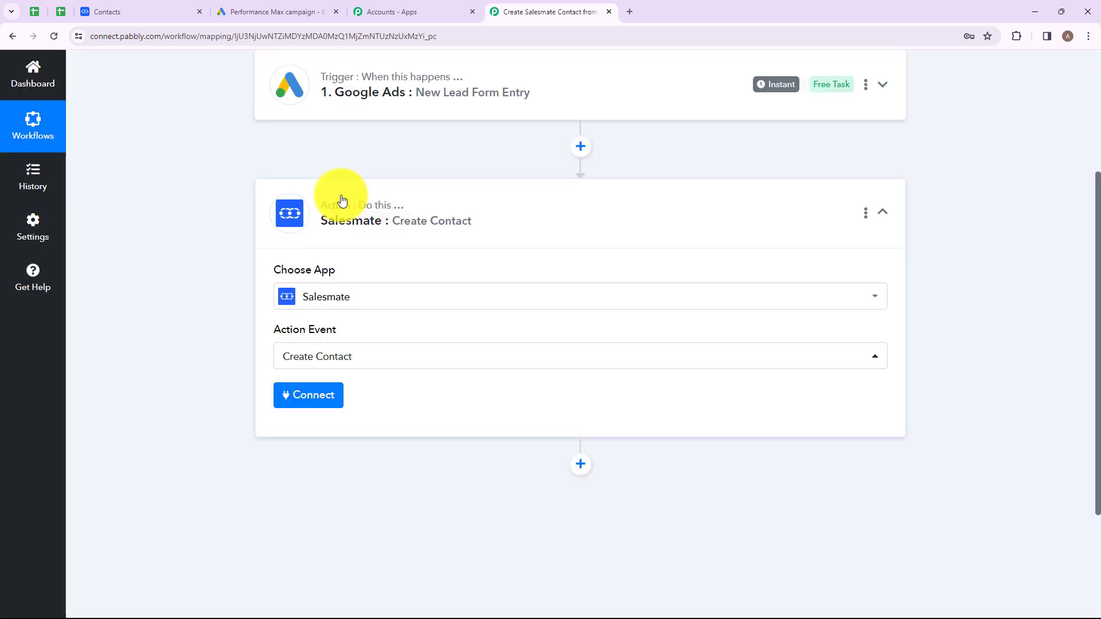
pyautogui.click(297, 399)
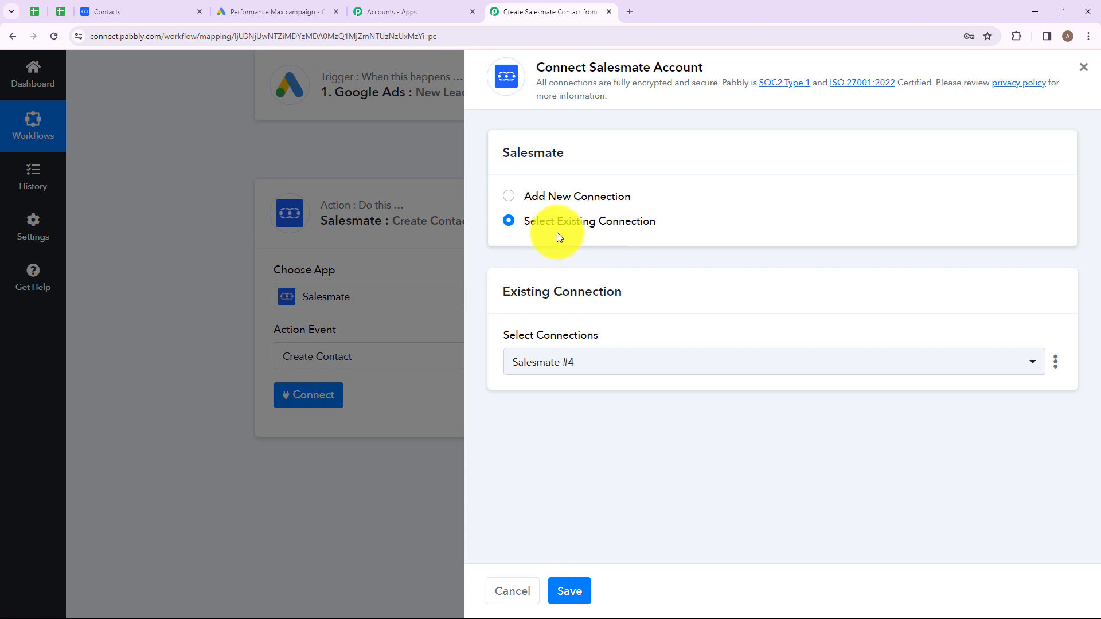
# - Add a new Salesmate connection and review its Host Name hints
pyautogui.click(507, 196)
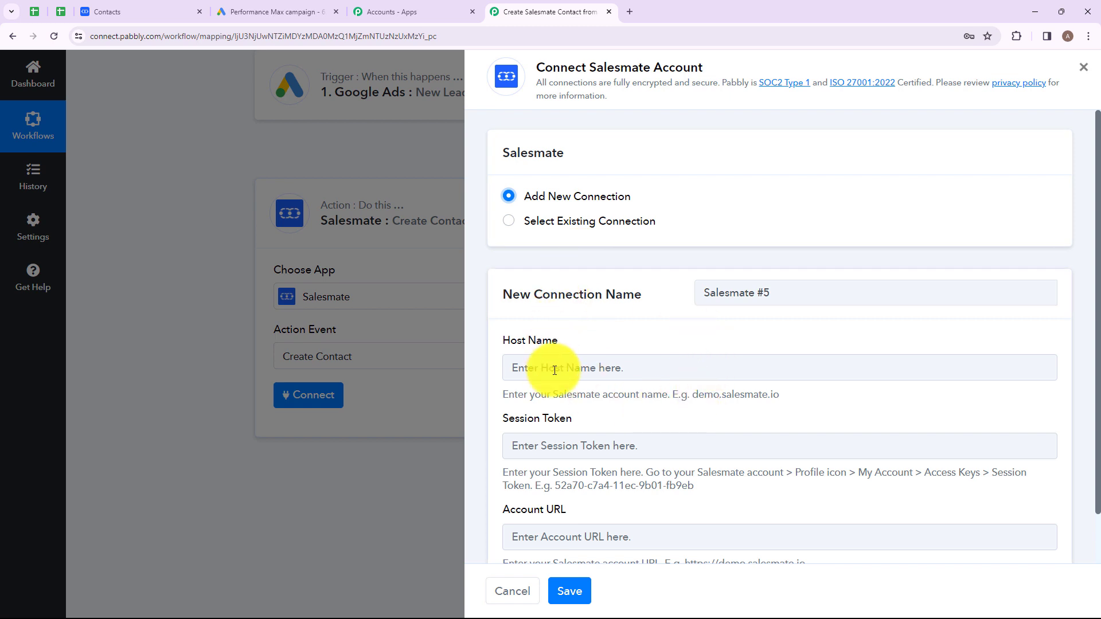
pyautogui.scroll(-1, 555, 370)
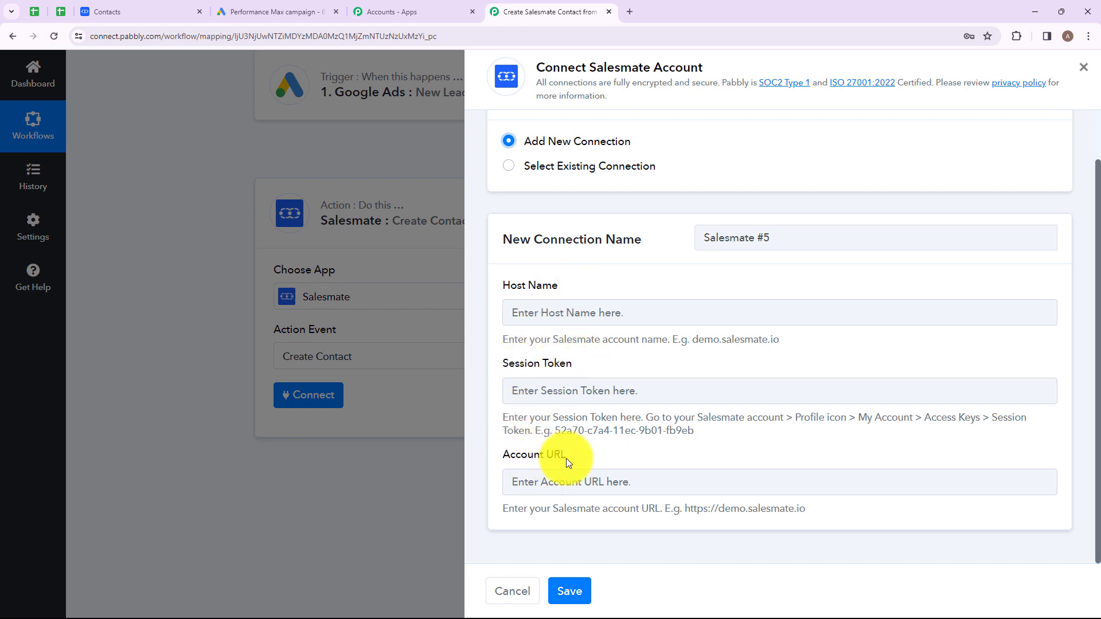
pyautogui.moveTo(509, 339); pyautogui.dragTo(795, 531)
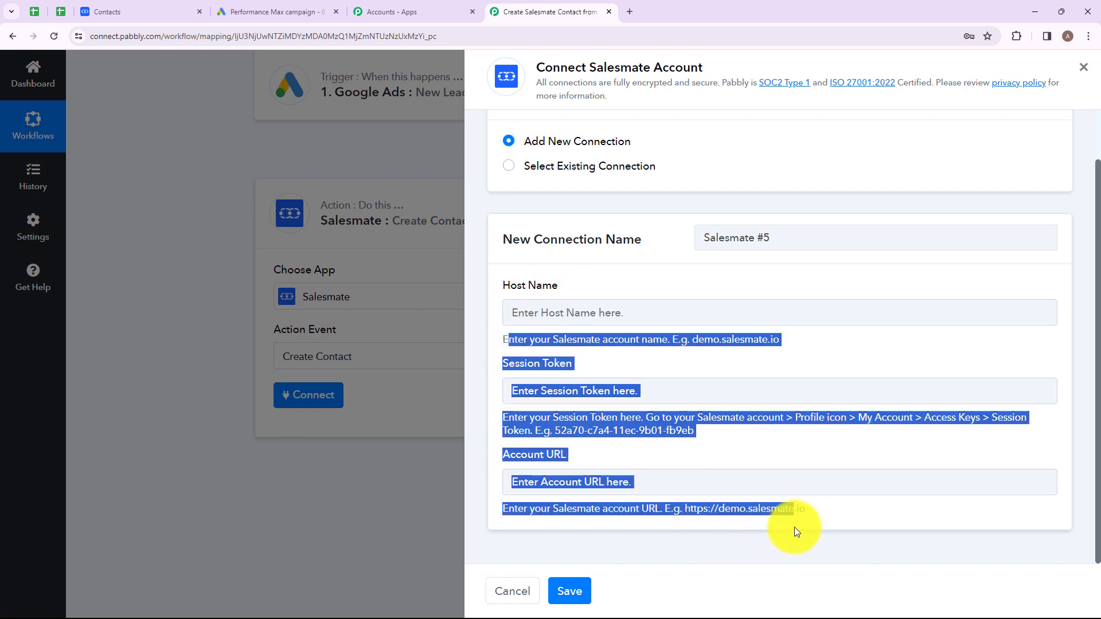
pyautogui.click(823, 509)
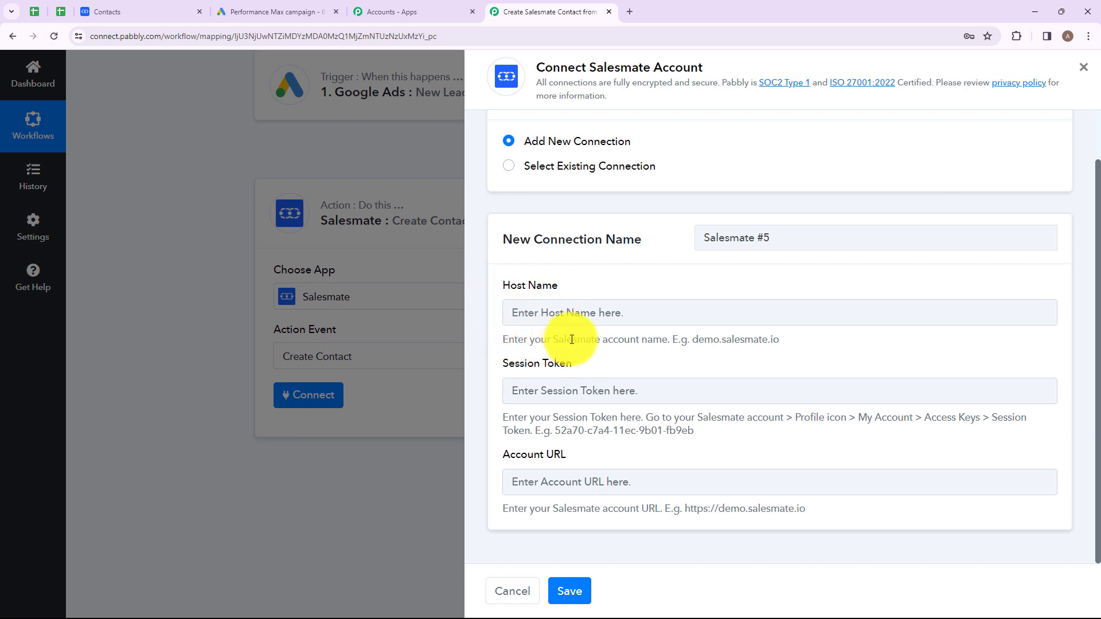
pyautogui.moveTo(572, 339); pyautogui.dragTo(789, 339)
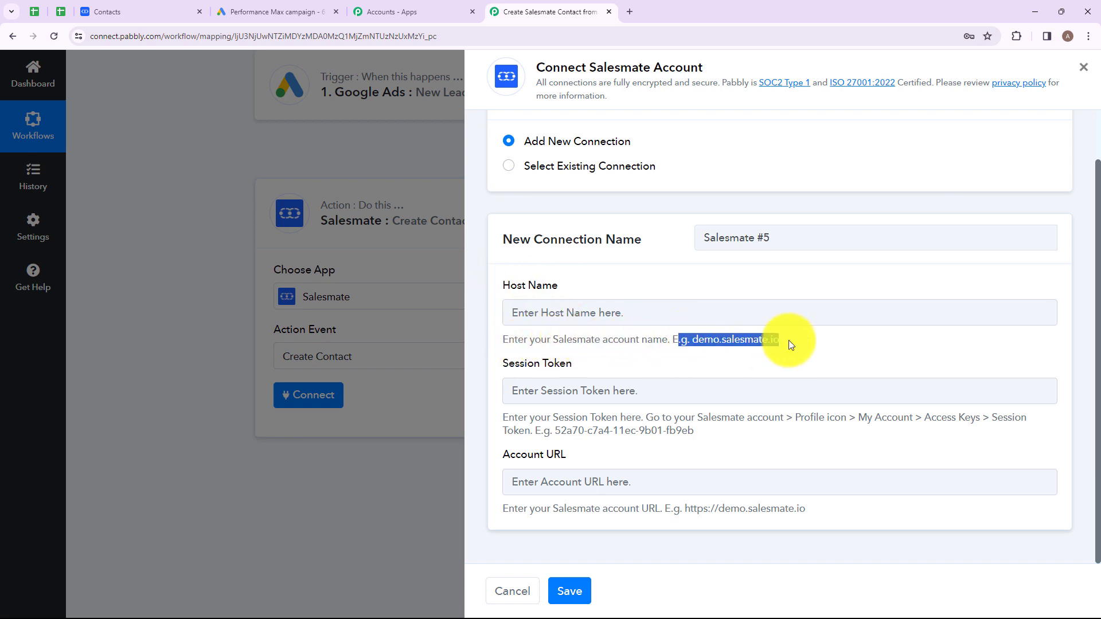
# - Copy the host from the Salesmate address bar into the Host Name field
pyautogui.click(132, 5)
pyautogui.moveTo(118, 36); pyautogui.dragTo(187, 36)
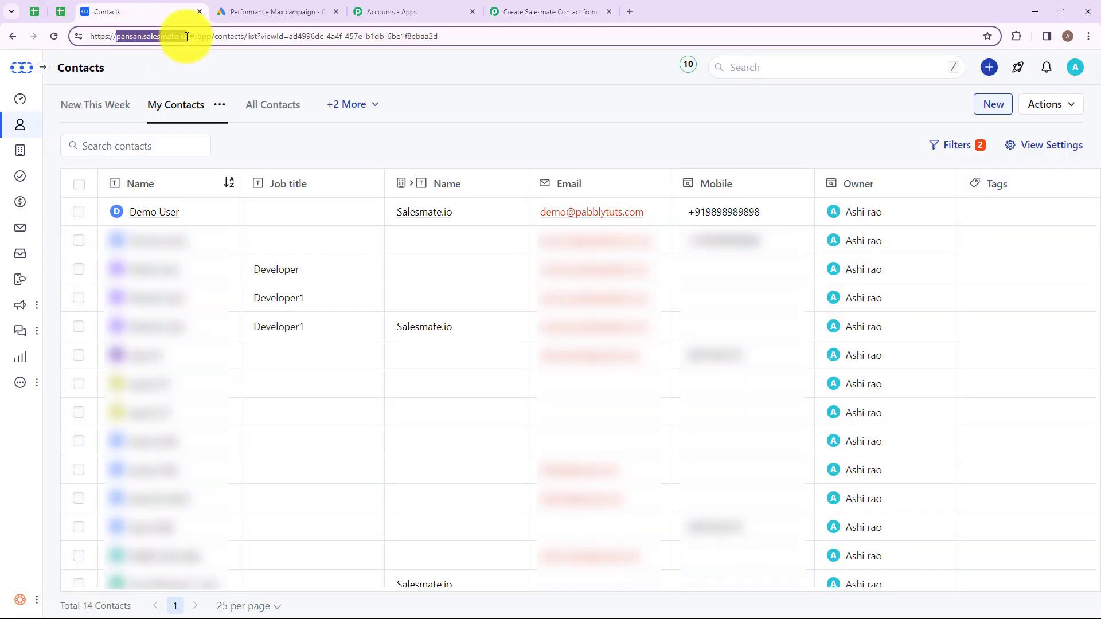
pyautogui.click(519, 12)
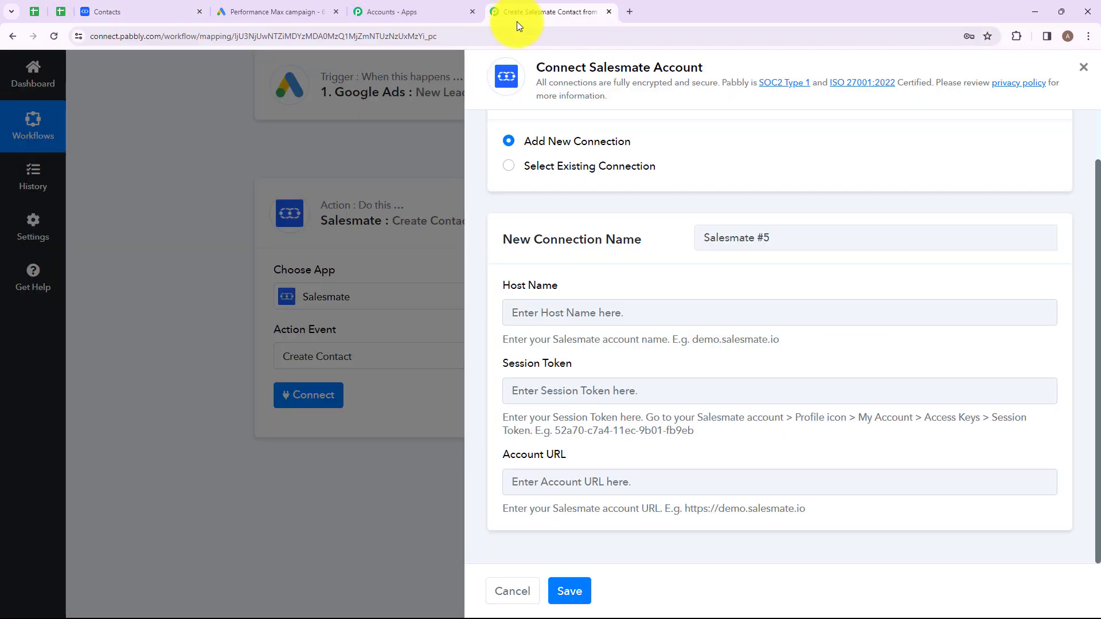
pyautogui.click(570, 308)
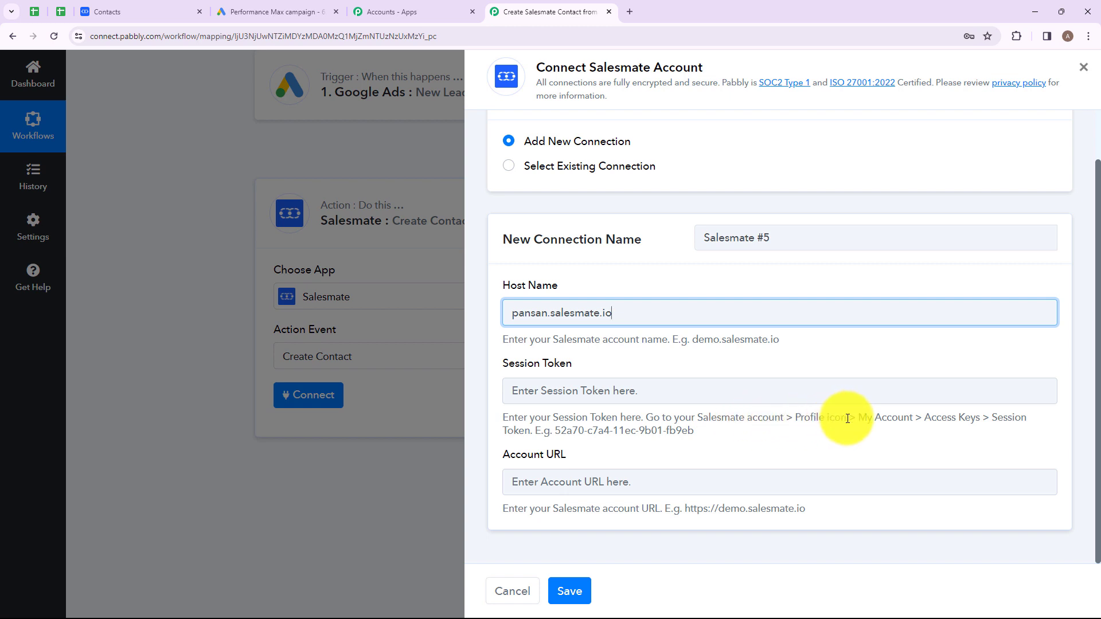
# - Review the Session Token field's instructions and example token before fetching it from Salesmate
pyautogui.click(877, 396)
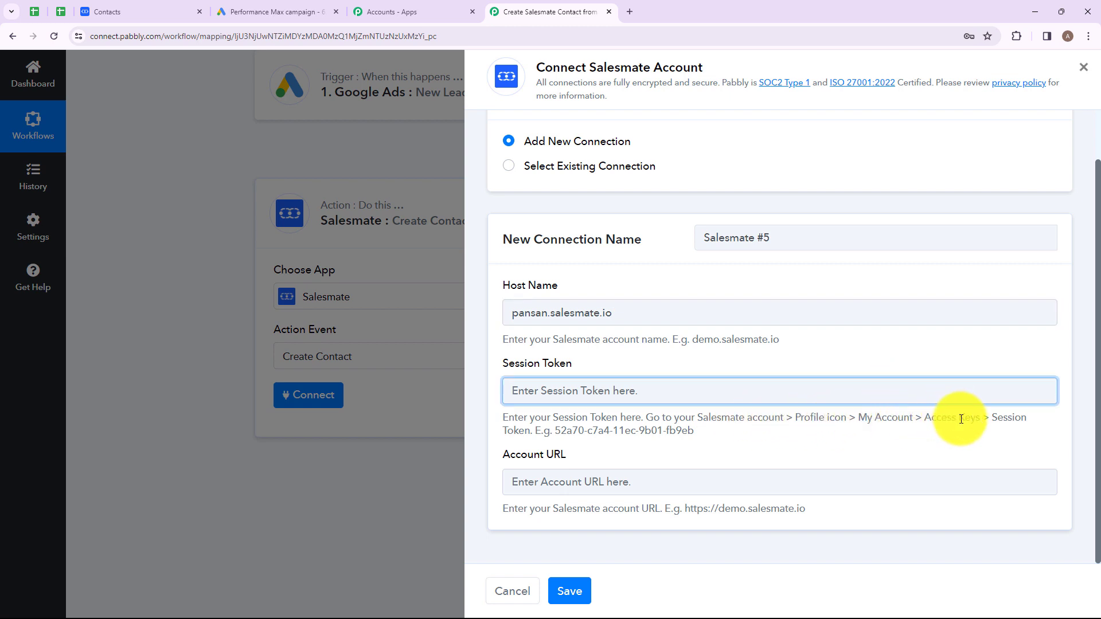
pyautogui.doubleClick(998, 421)
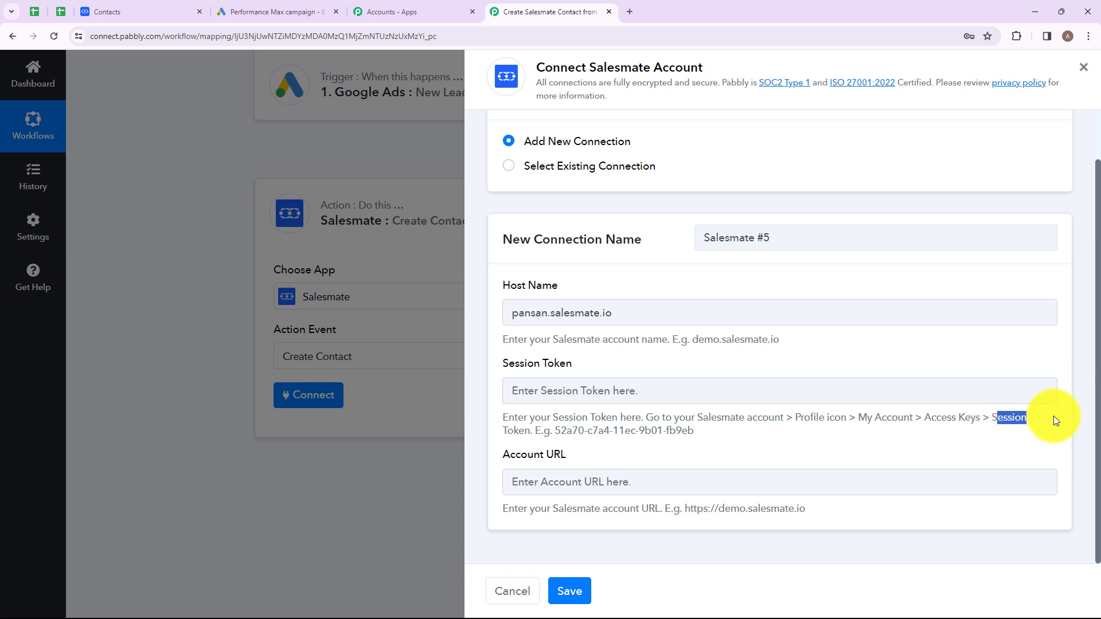
pyautogui.moveTo(518, 431); pyautogui.dragTo(587, 430)
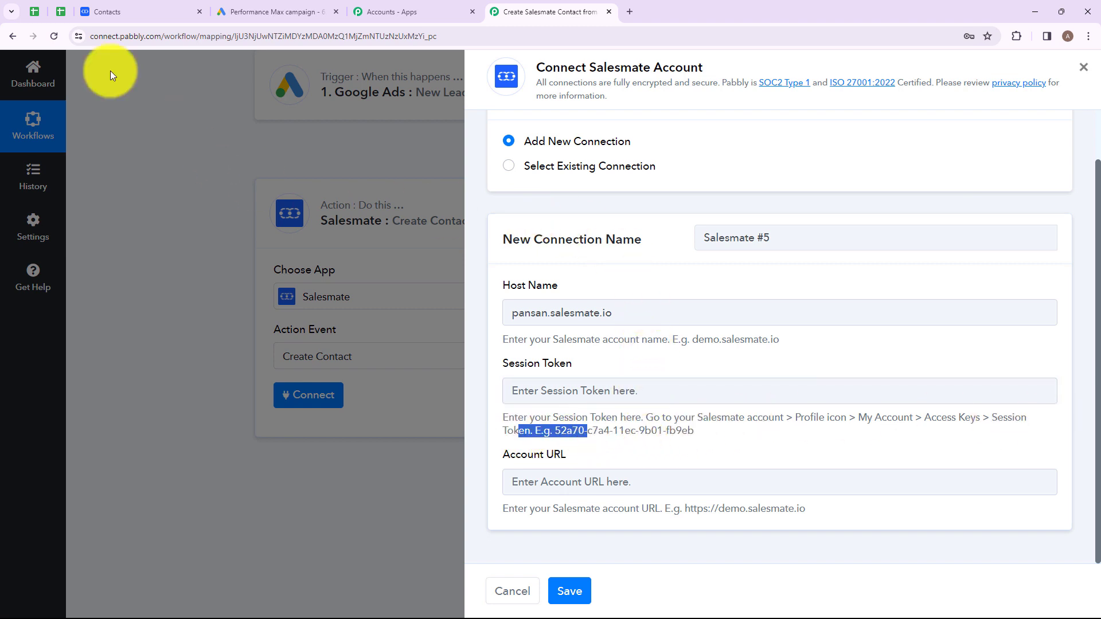
pyautogui.click(149, 12)
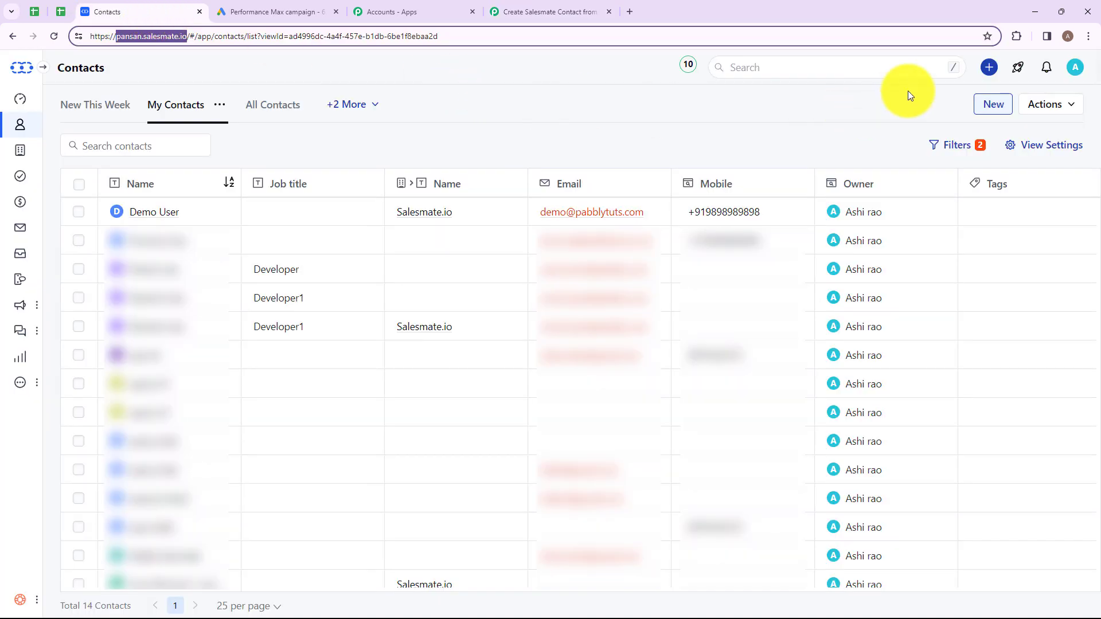
pyautogui.click(1077, 69)
pyautogui.click(964, 109)
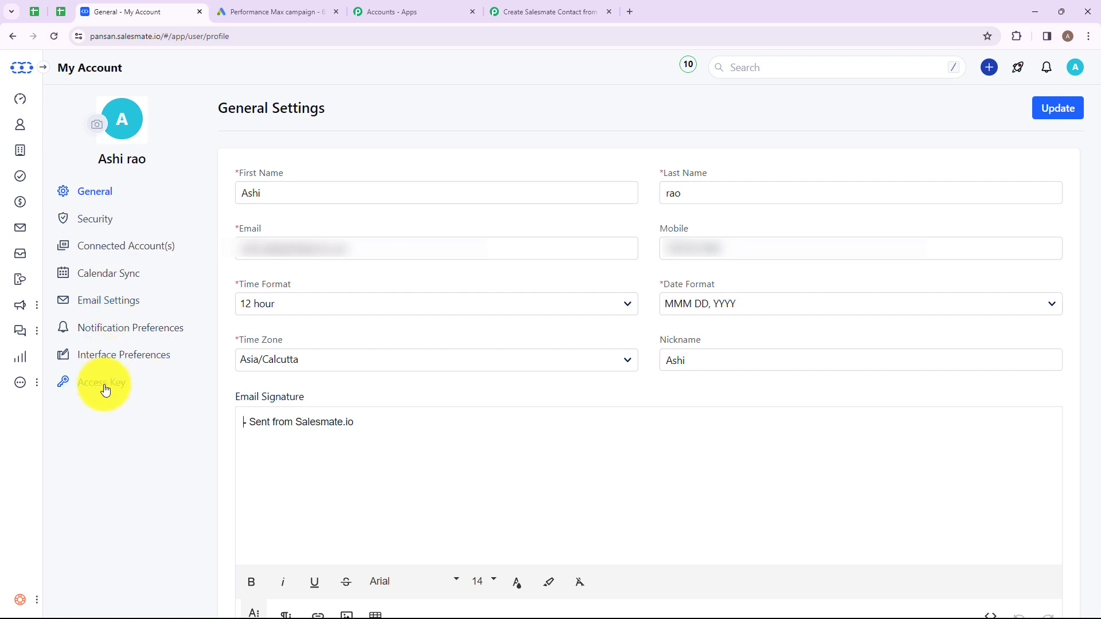
pyautogui.click(104, 383)
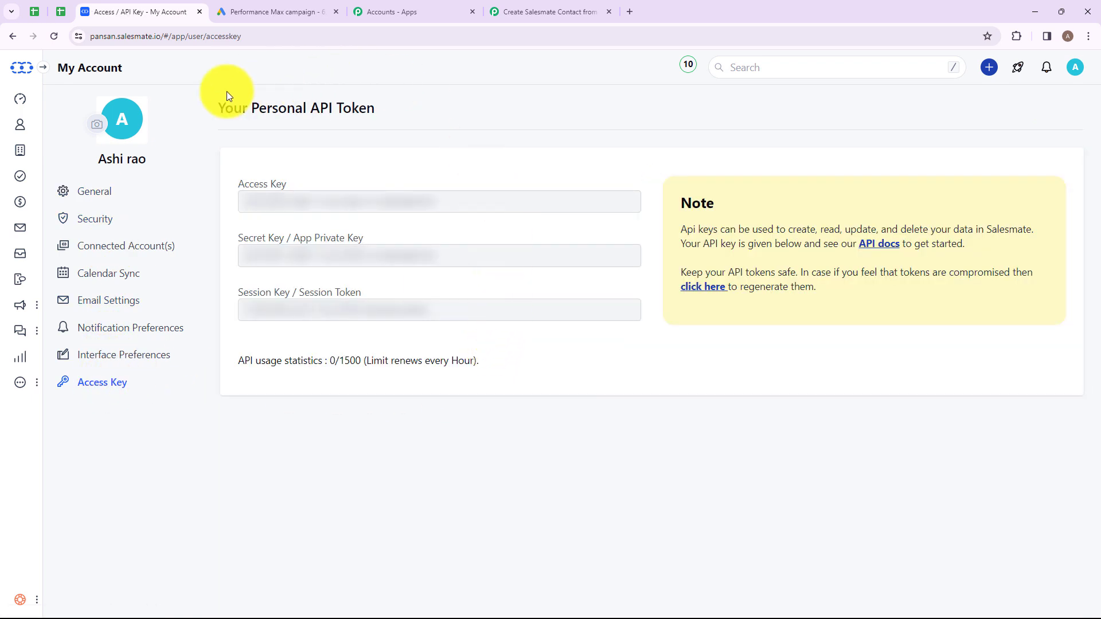
pyautogui.moveTo(220, 105); pyautogui.dragTo(413, 112)
pyautogui.click(413, 112)
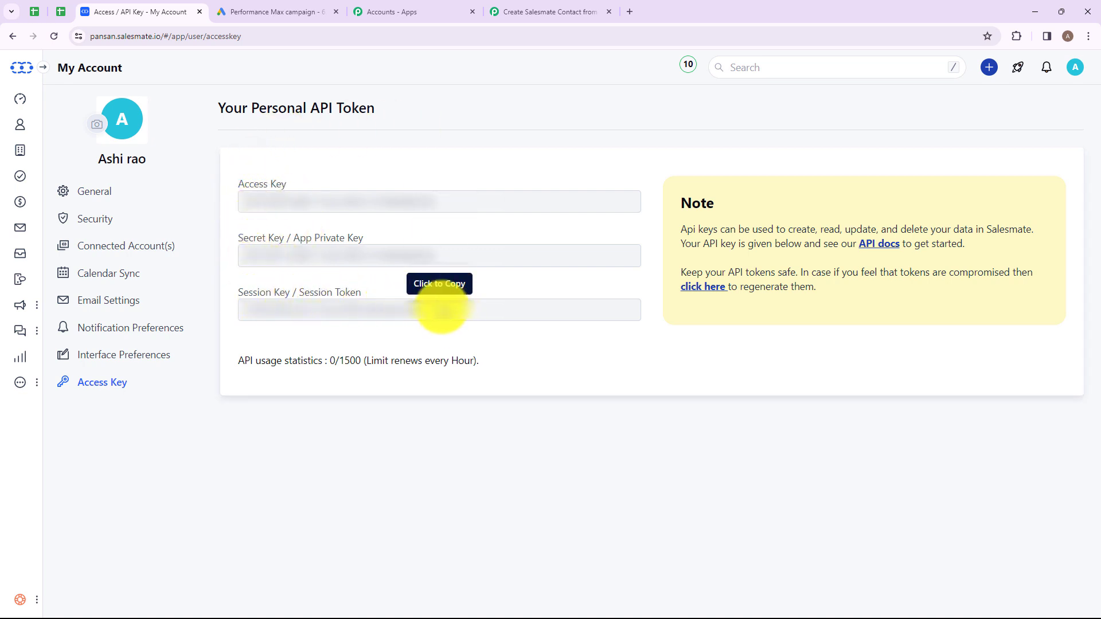
pyautogui.click(443, 311)
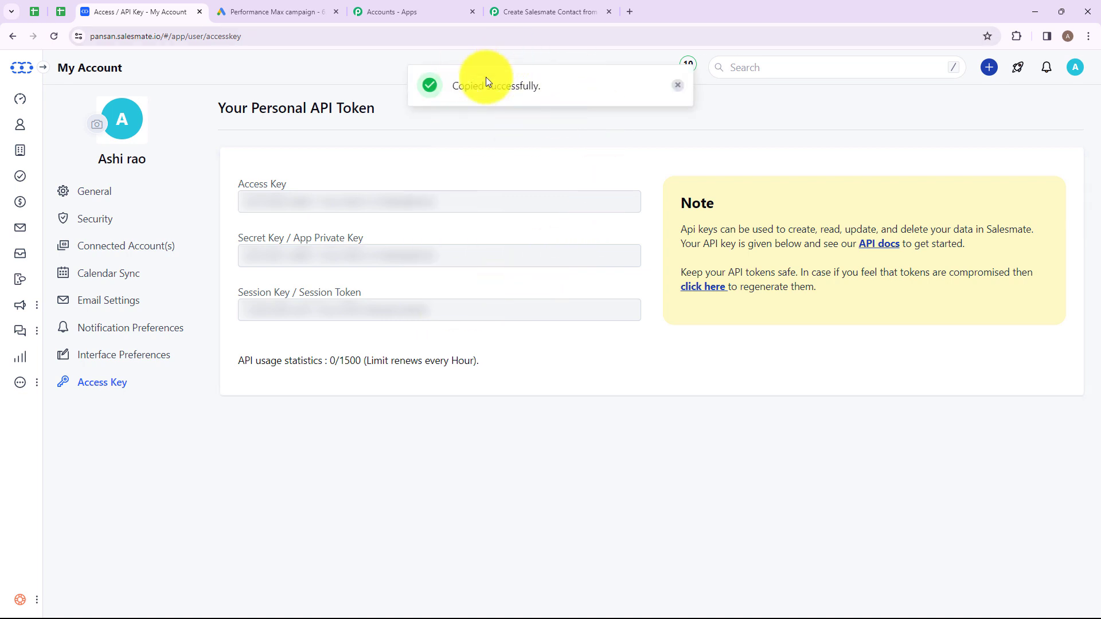
pyautogui.click(522, 15)
pyautogui.click(591, 386)
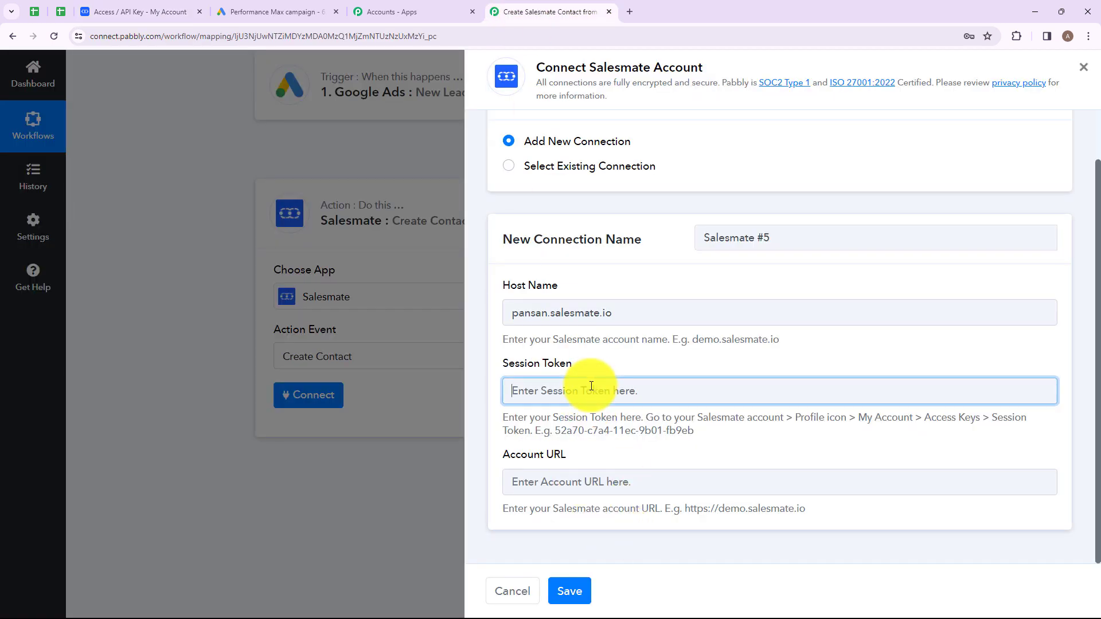
# - Paste the session token, then enter the Salesmate account URL without its trailing slash
pyautogui.hotkey('ctrl', 'v')
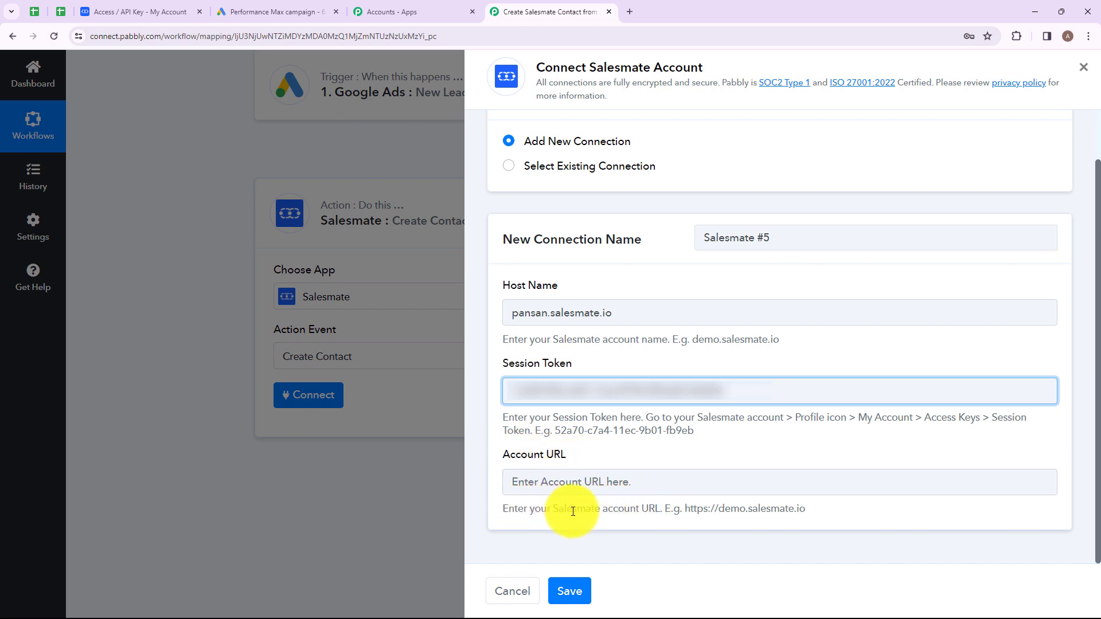
pyautogui.moveTo(664, 509); pyautogui.dragTo(845, 505)
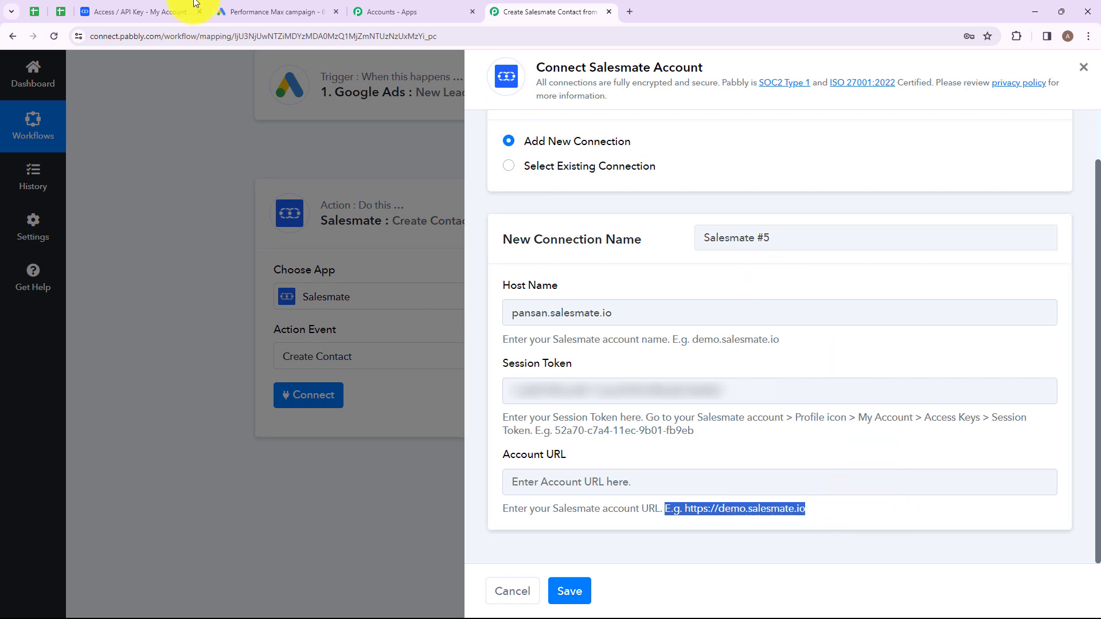
pyautogui.click(123, 11)
pyautogui.moveTo(78, 37); pyautogui.dragTo(194, 37)
pyautogui.hotkey('ctrl', 'c')
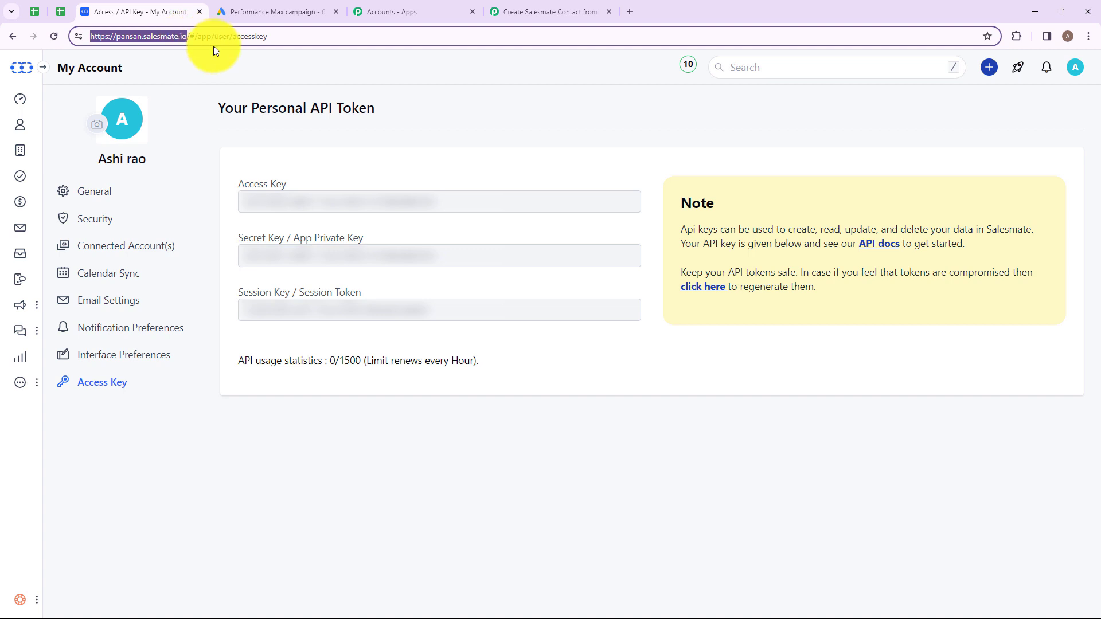
pyautogui.click(525, 12)
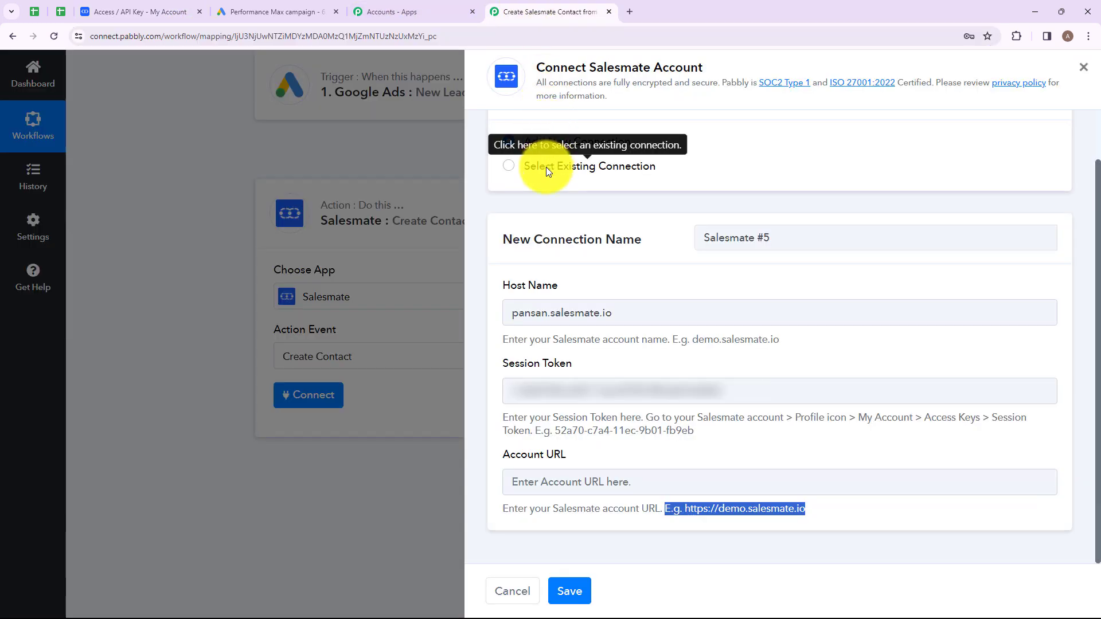
pyautogui.click(545, 480)
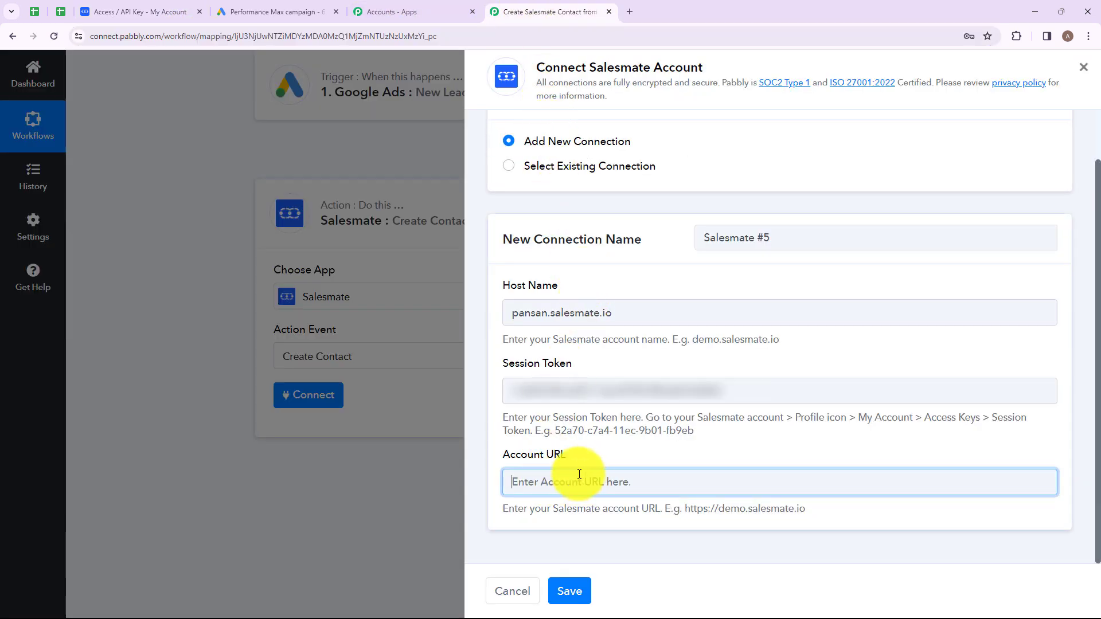
pyautogui.hotkey('ctrl', 'v')
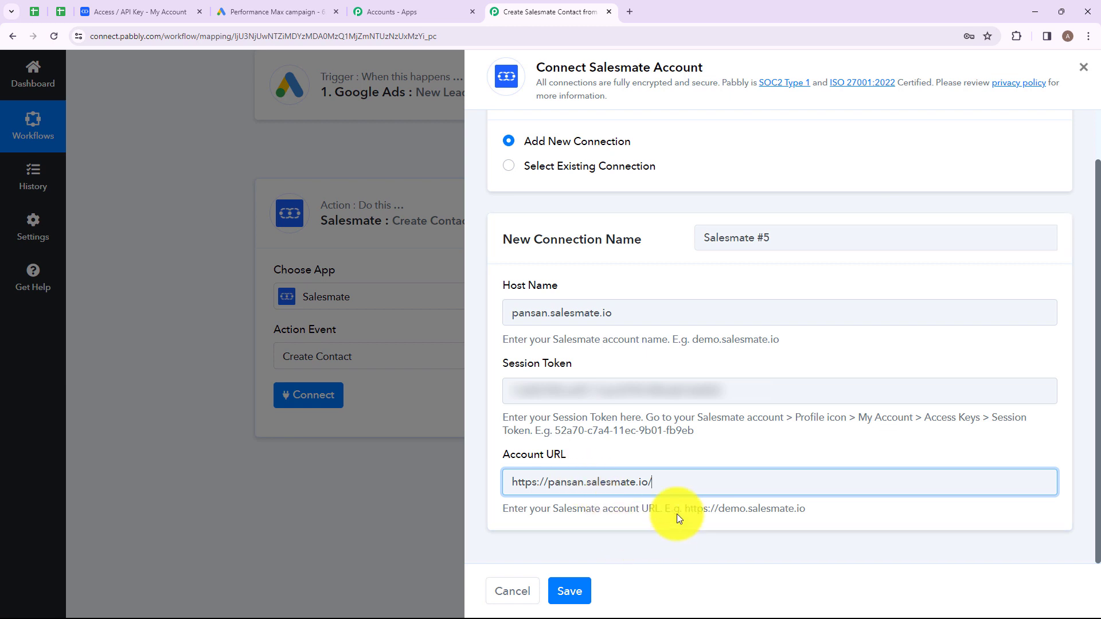
pyautogui.press('BackSpace')
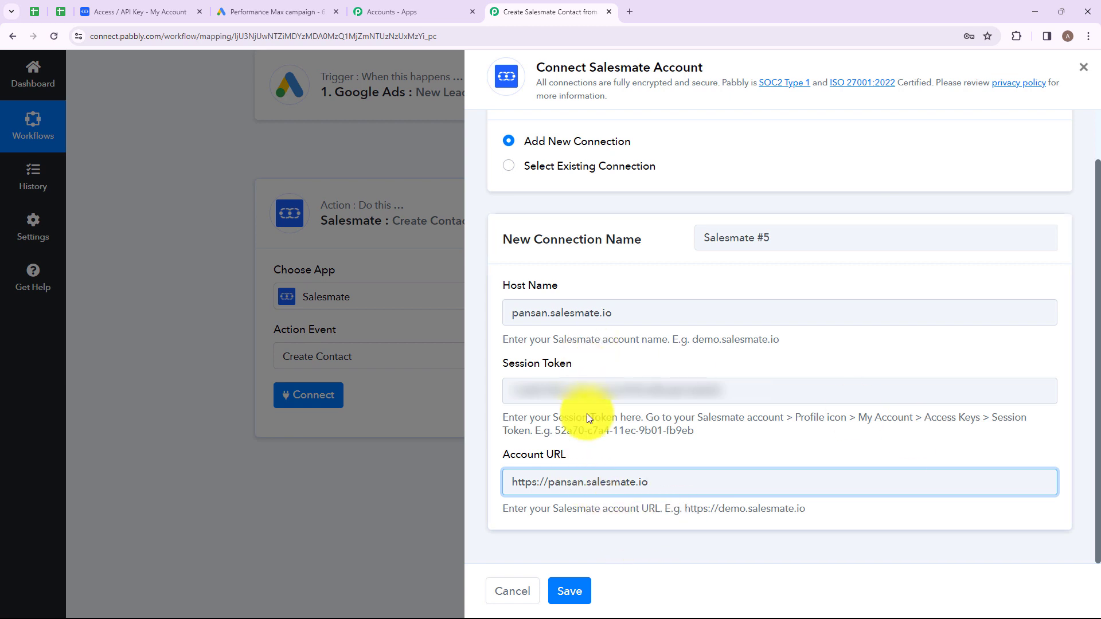
# - Save the new Salesmate #5 connection
pyautogui.click(575, 599)
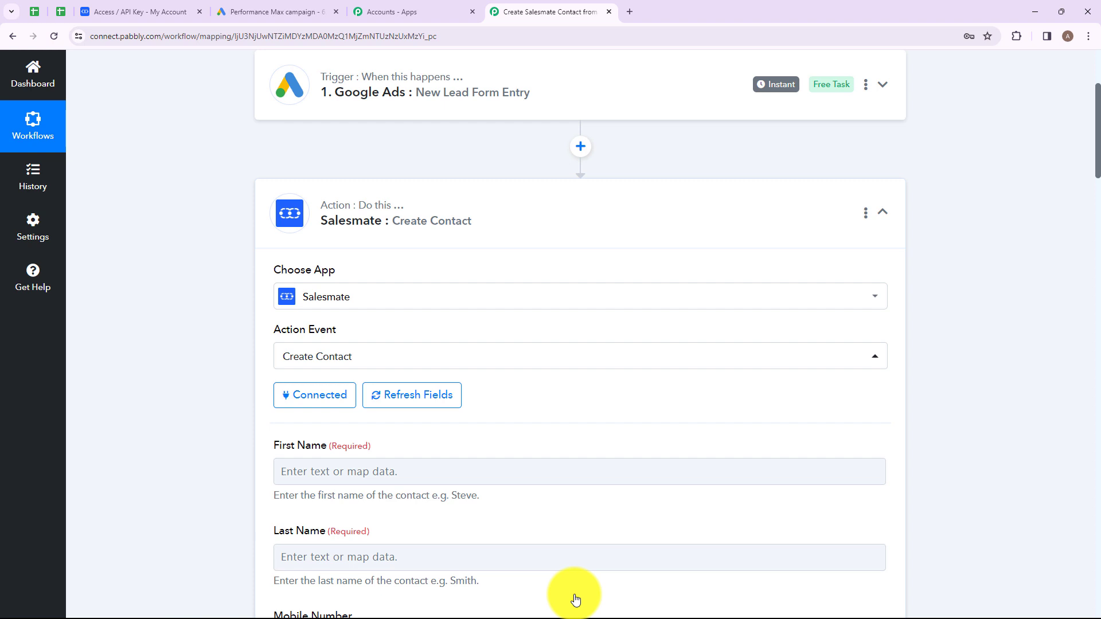
pyautogui.scroll(-5, 497, 216)
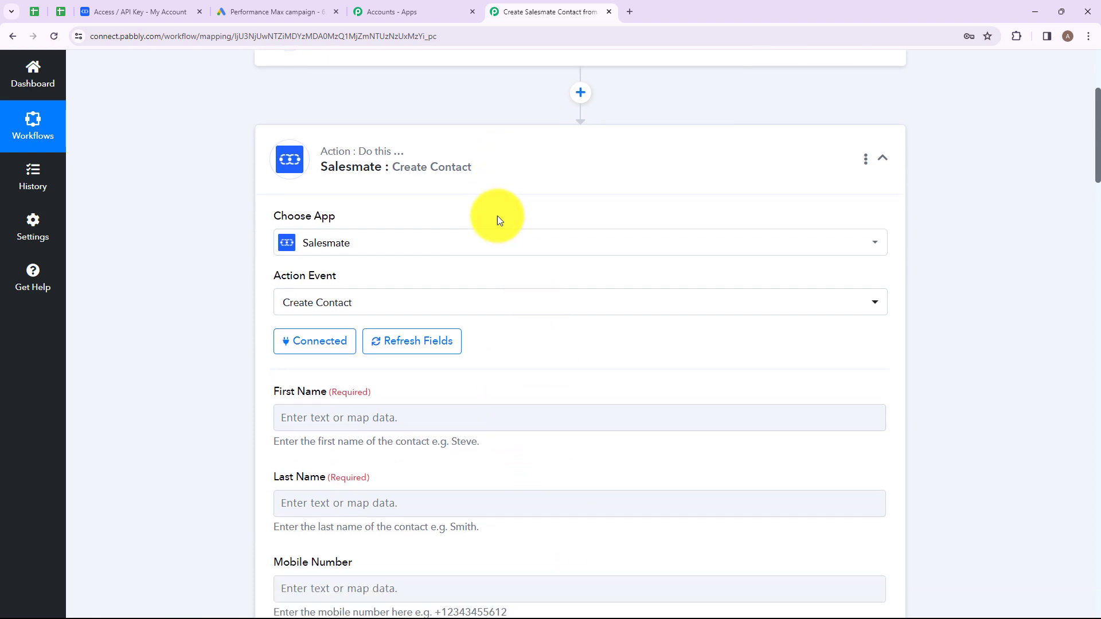
pyautogui.scroll(2, 497, 216)
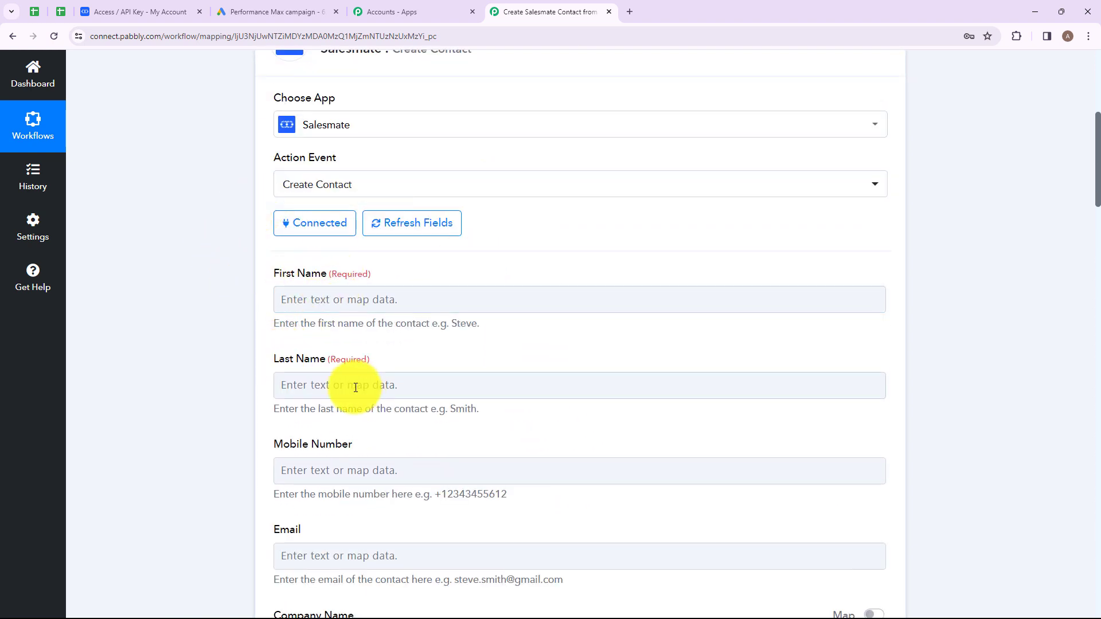
pyautogui.scroll(-4, 387, 458)
pyautogui.scroll(4, 481, 326)
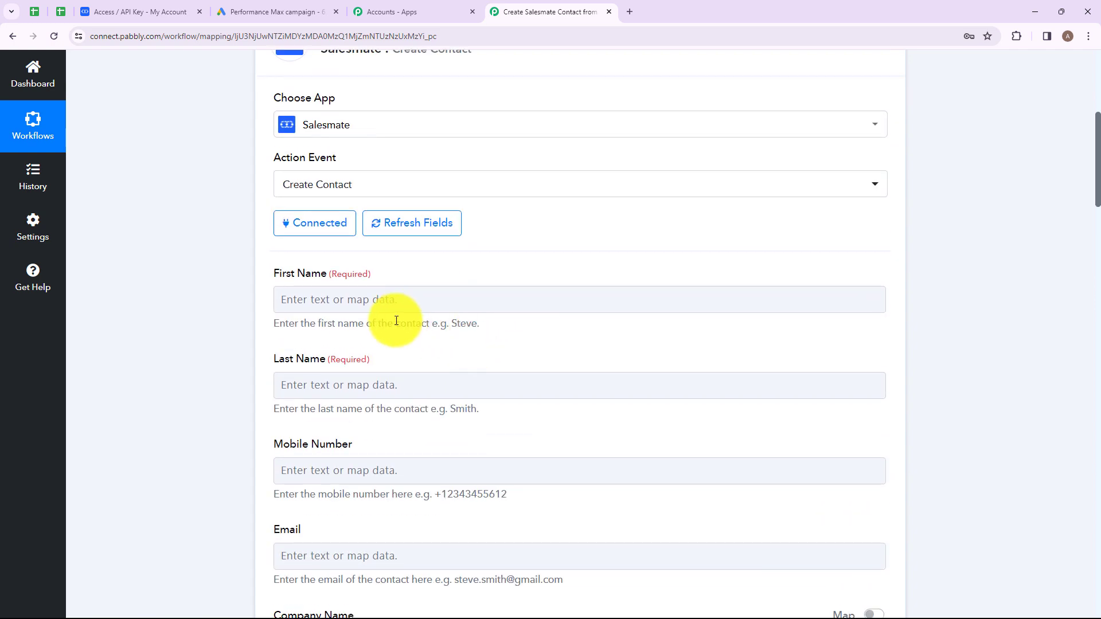
# - Map the Google Ads lead's FirstName and LastName values into First Name and Last Name
pyautogui.click(359, 301)
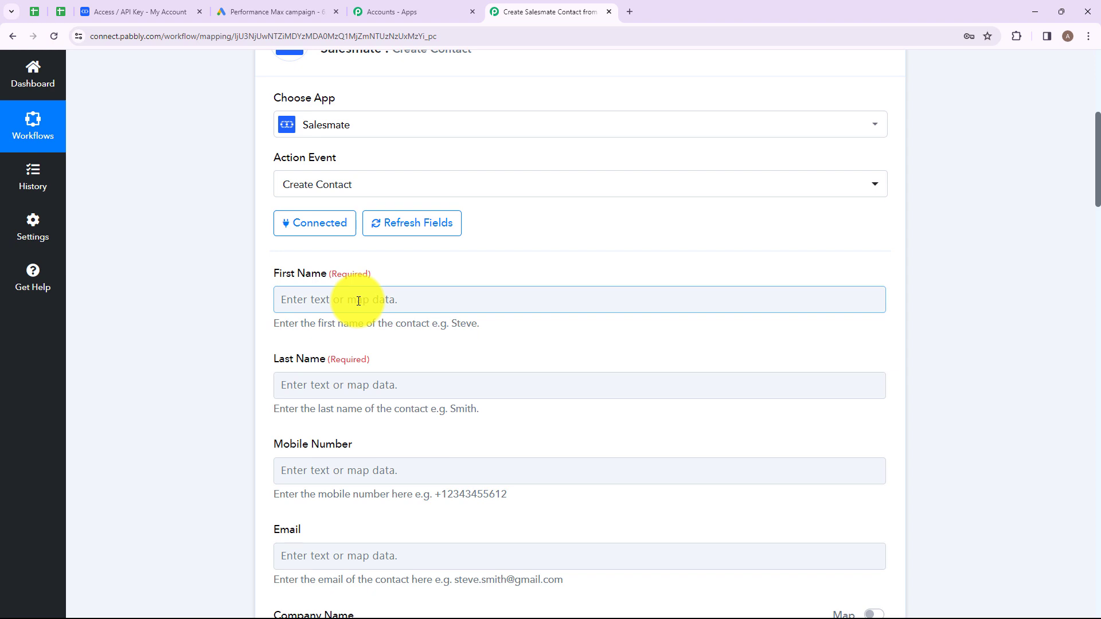
pyautogui.click(358, 301)
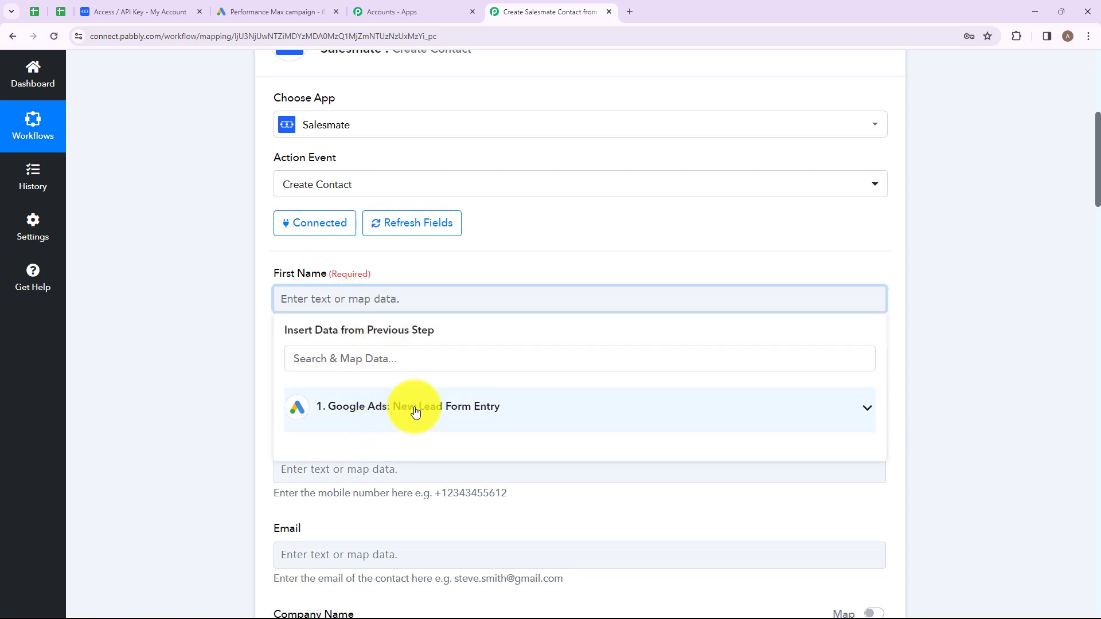
pyautogui.click(439, 408)
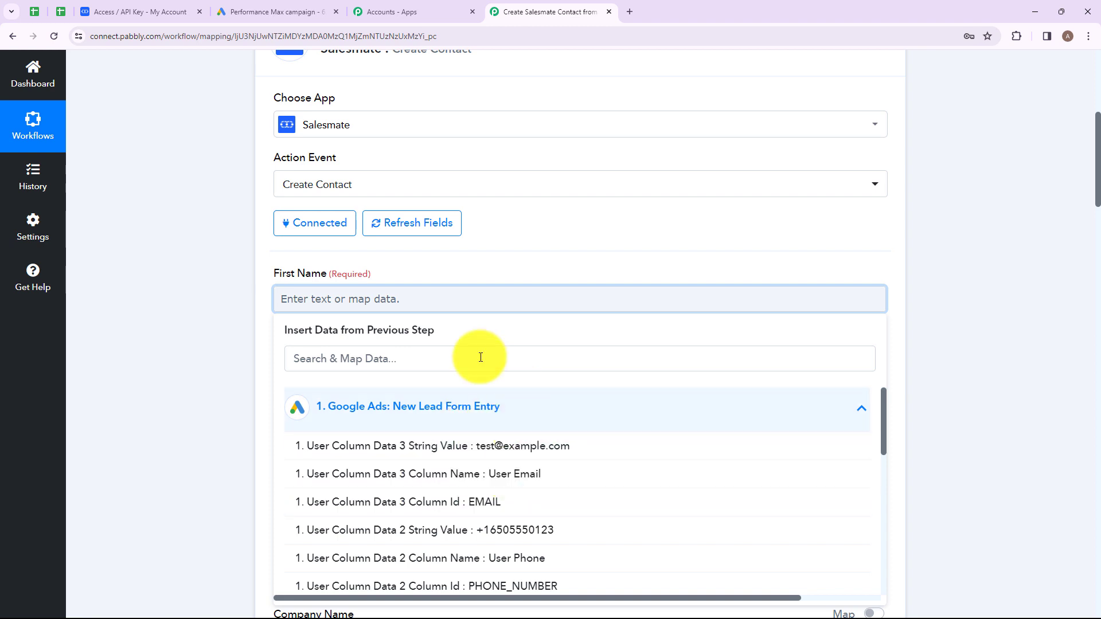
pyautogui.scroll(-3, 503, 512)
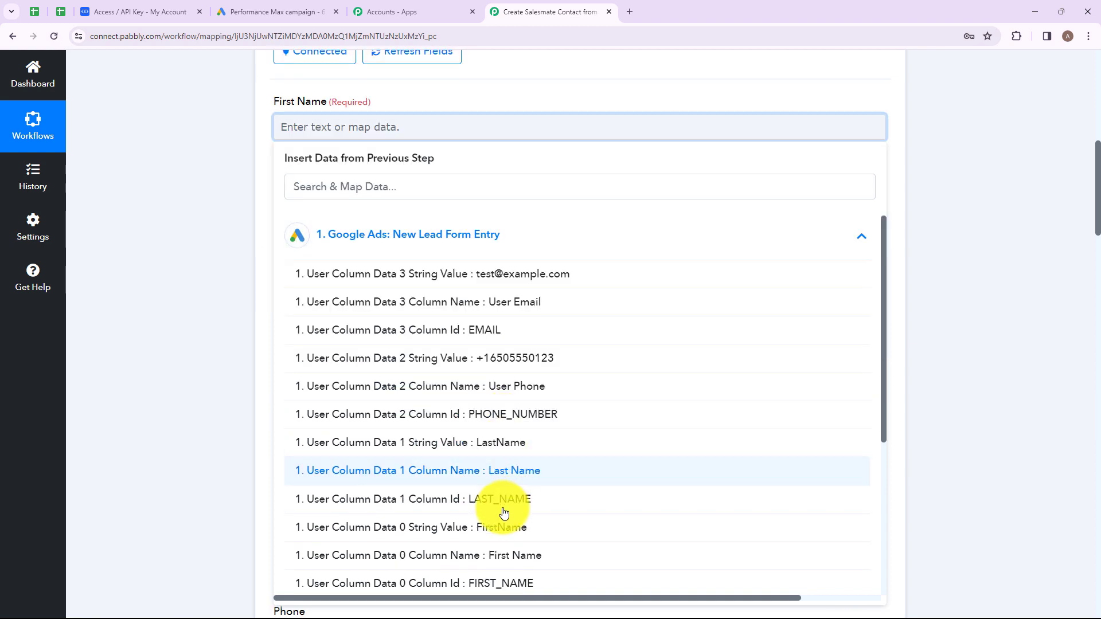
pyautogui.click(484, 535)
pyautogui.click(214, 429)
pyautogui.click(351, 229)
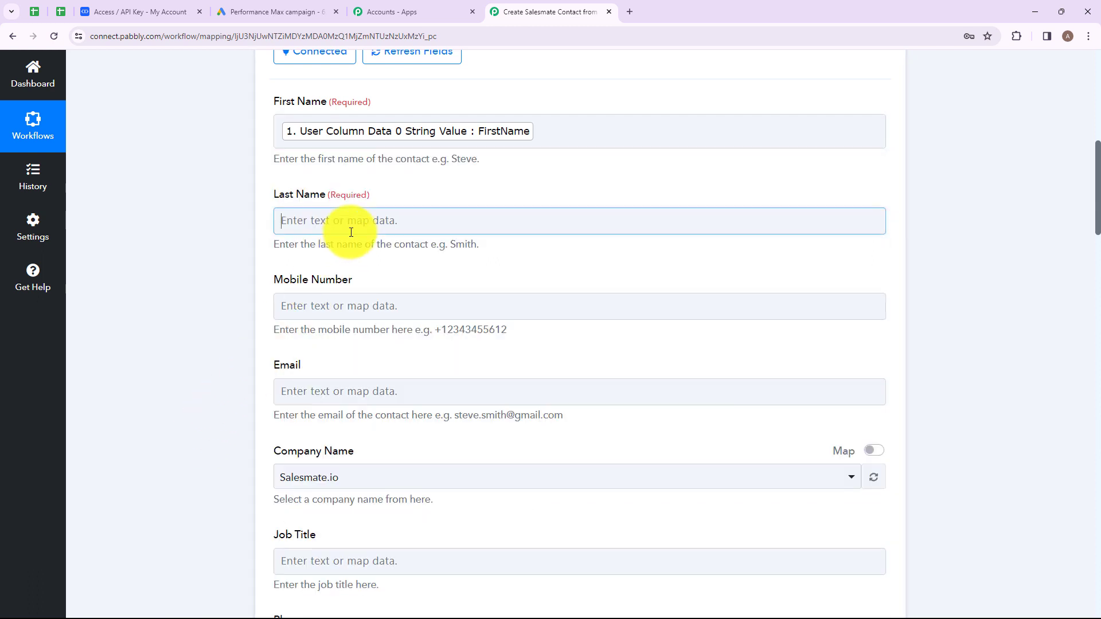
pyautogui.click(343, 335)
pyautogui.scroll(-2, 475, 519)
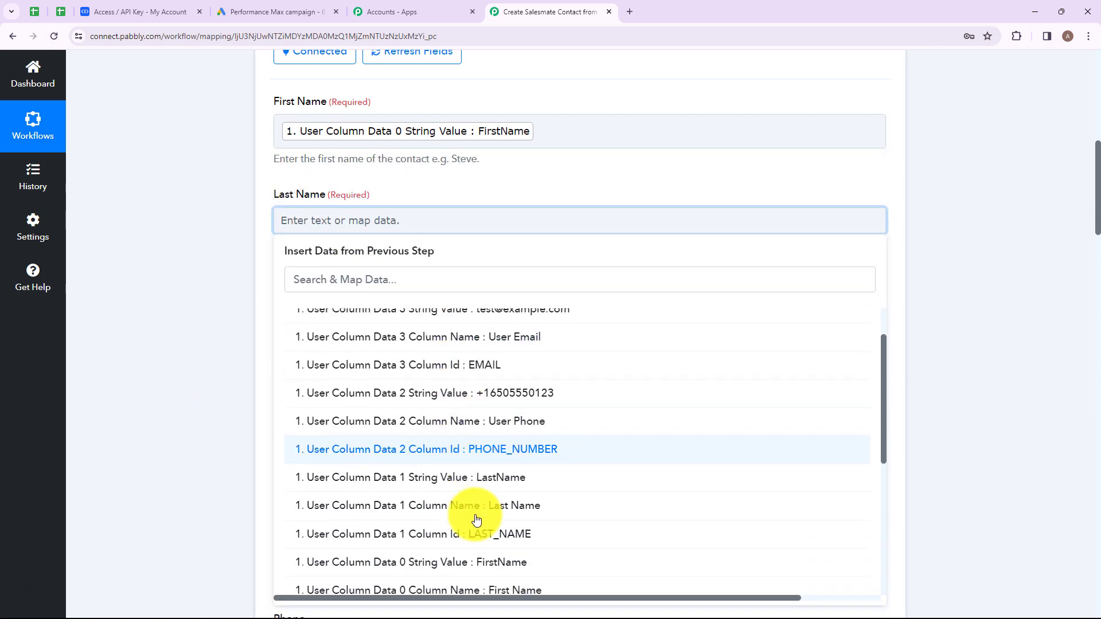
pyautogui.click(437, 419)
pyautogui.click(175, 364)
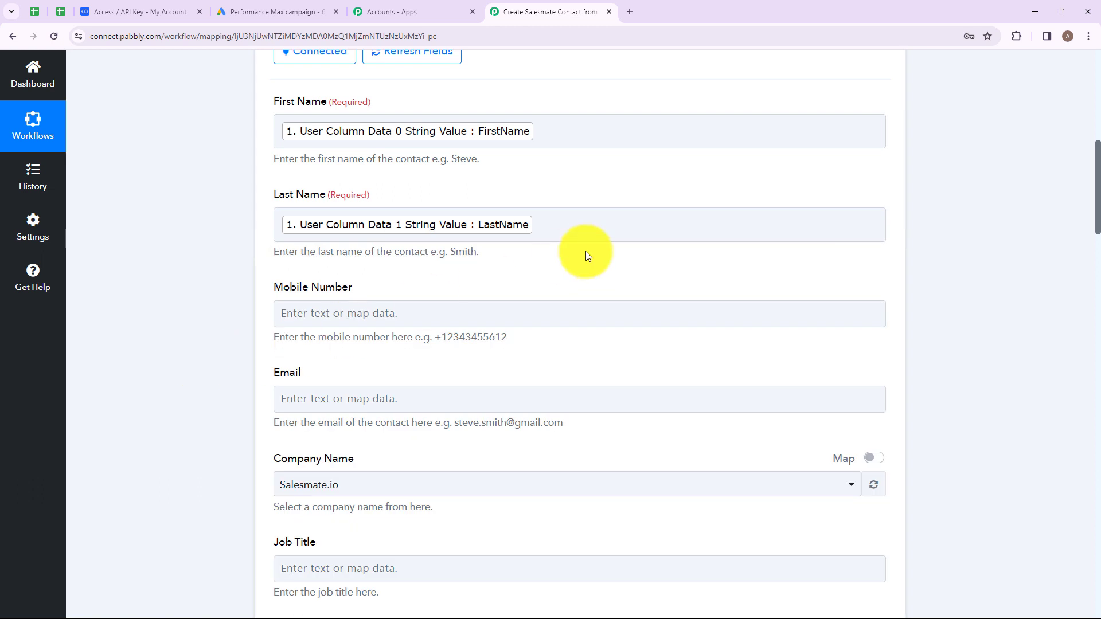
# - Map the lead's phone number and email into Mobile Number and Email
pyautogui.scroll(-2, 585, 252)
pyautogui.click(378, 198)
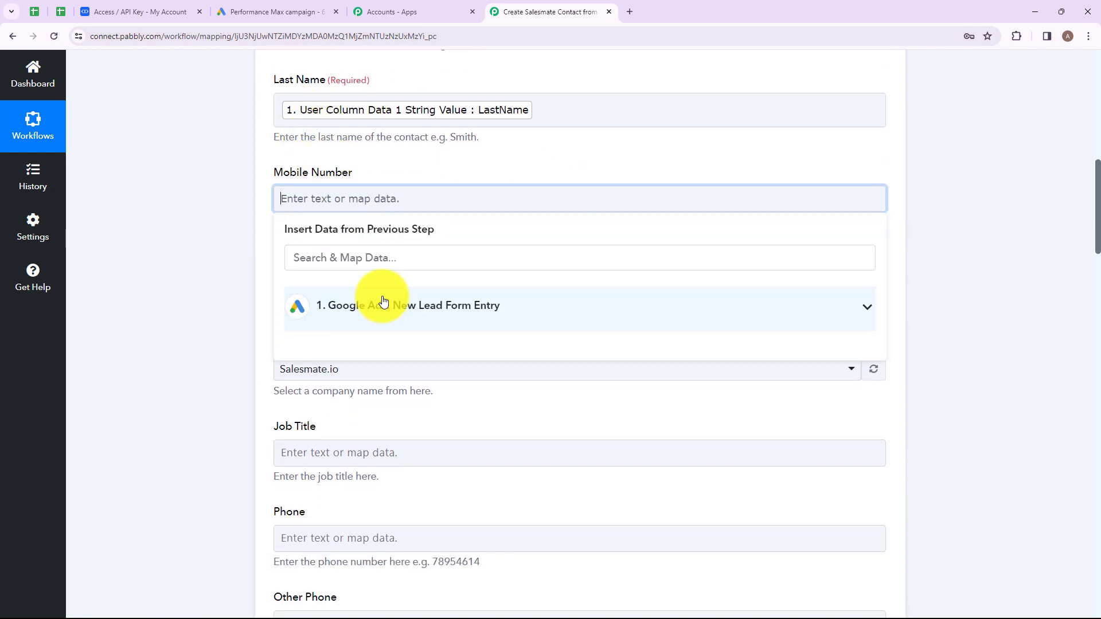
pyautogui.click(383, 302)
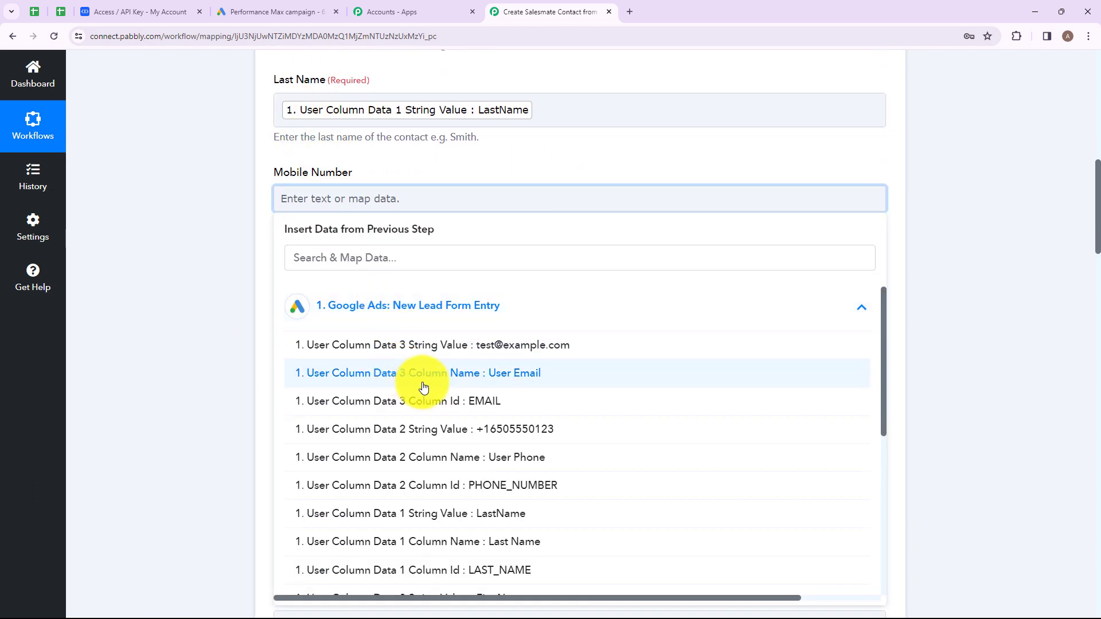
pyautogui.click(458, 436)
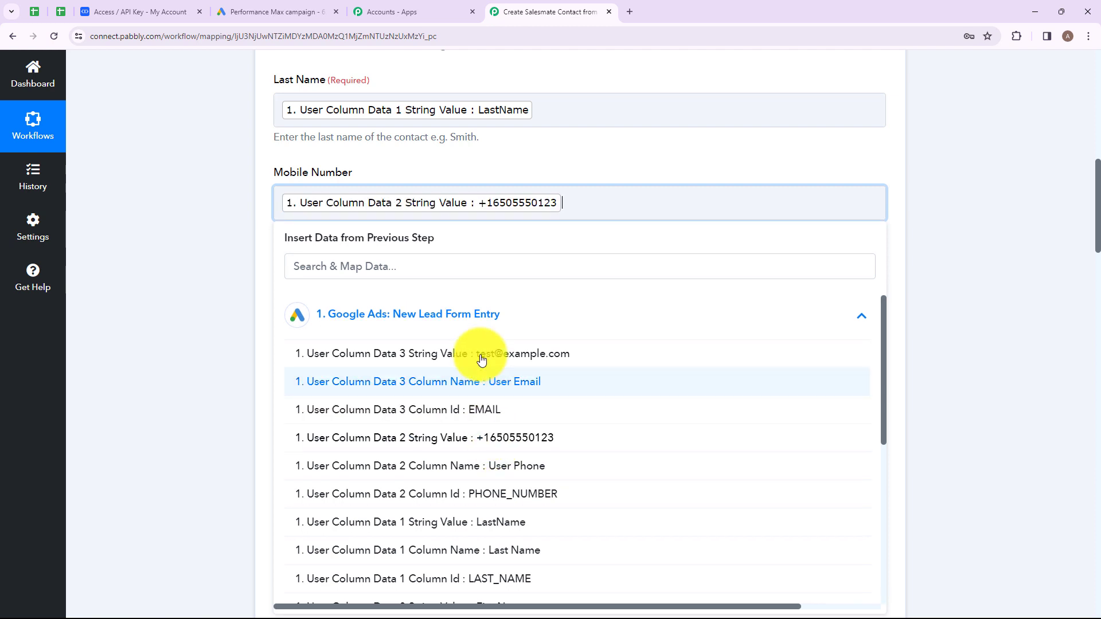
pyautogui.click(196, 290)
pyautogui.click(344, 292)
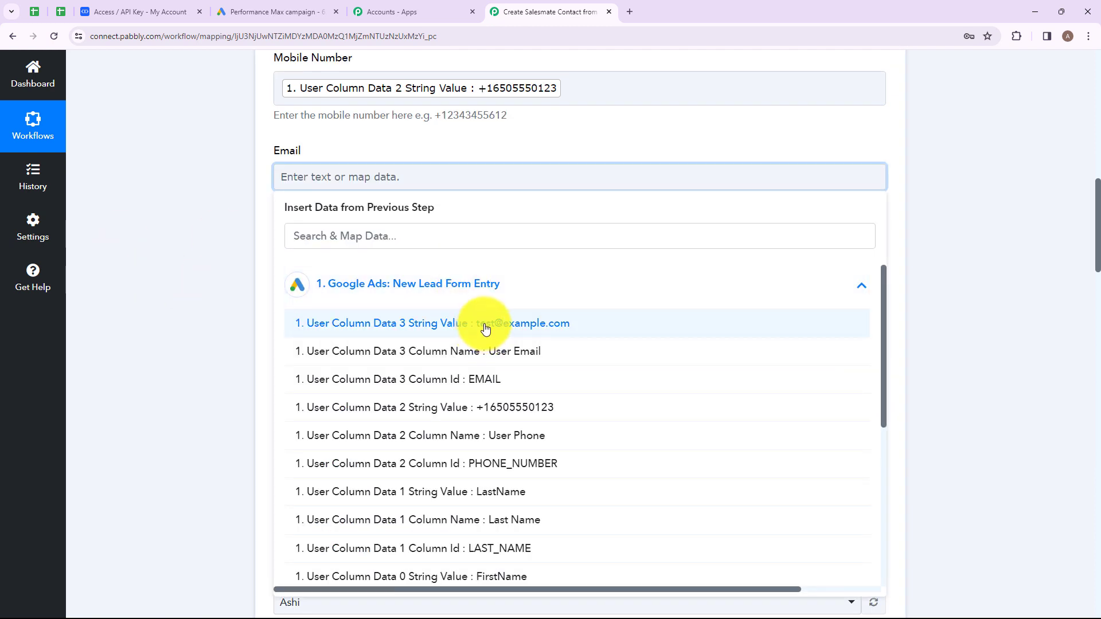
pyautogui.click(485, 328)
pyautogui.click(224, 290)
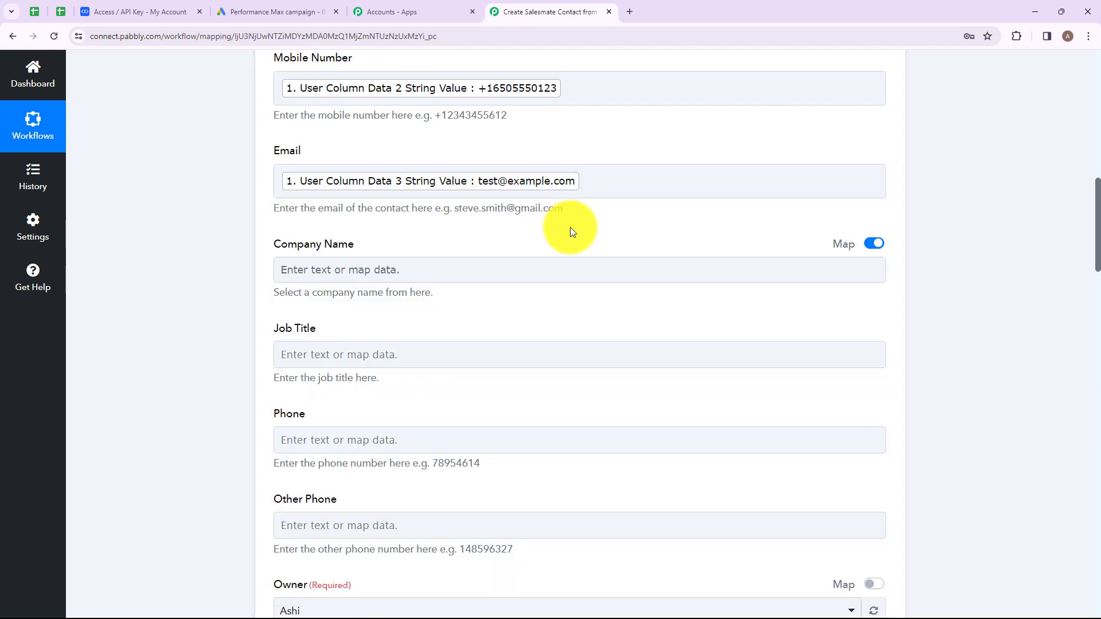
# - Save the Create Contact action and send a test request
pyautogui.scroll(-1, 570, 227)
pyautogui.scroll(-4, 278, 204)
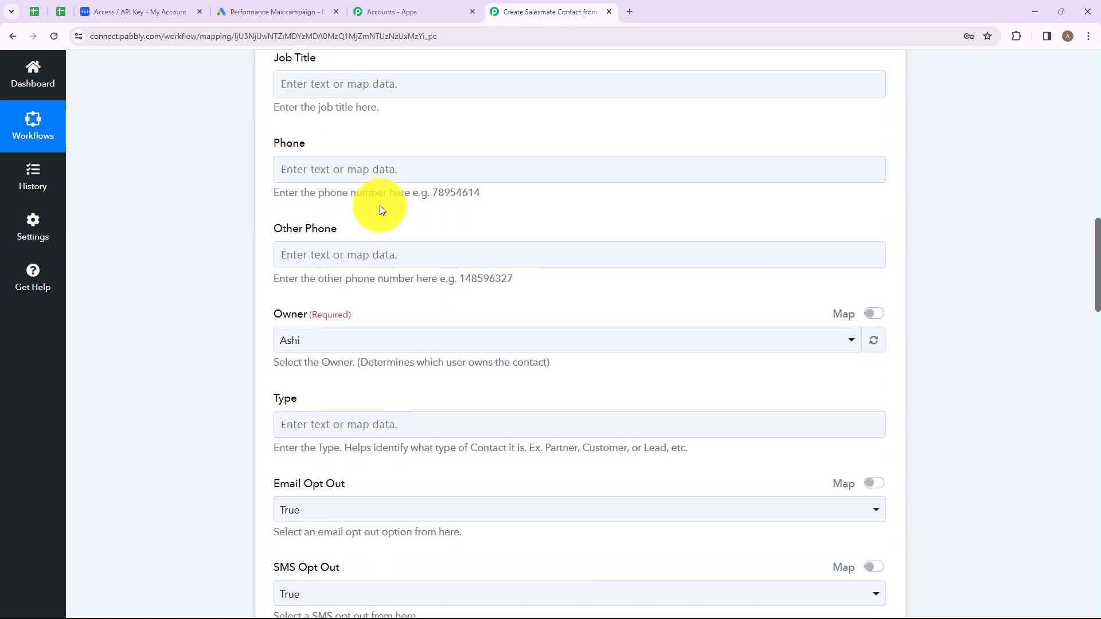
pyautogui.scroll(-4, 382, 210)
pyautogui.scroll(-4, 553, 303)
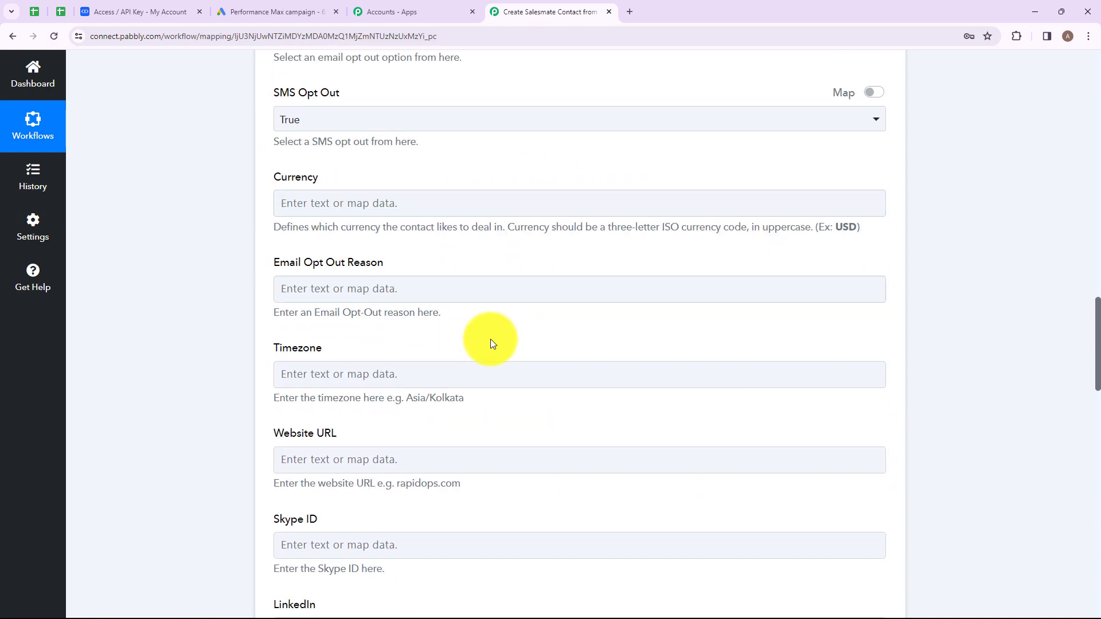
pyautogui.scroll(-7, 523, 273)
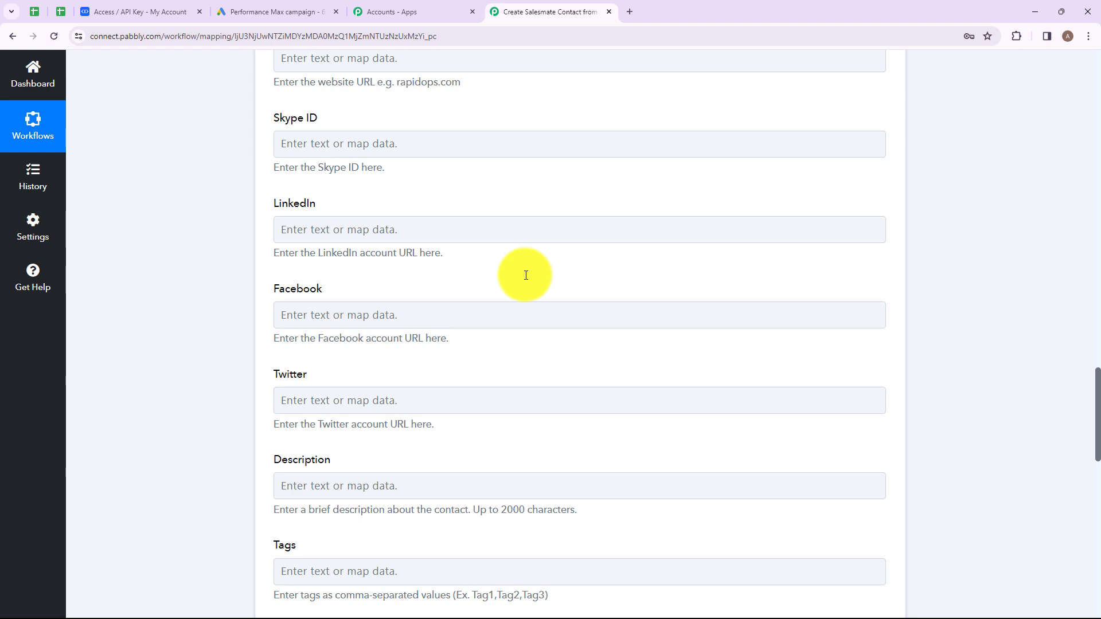
pyautogui.scroll(-13, 525, 275)
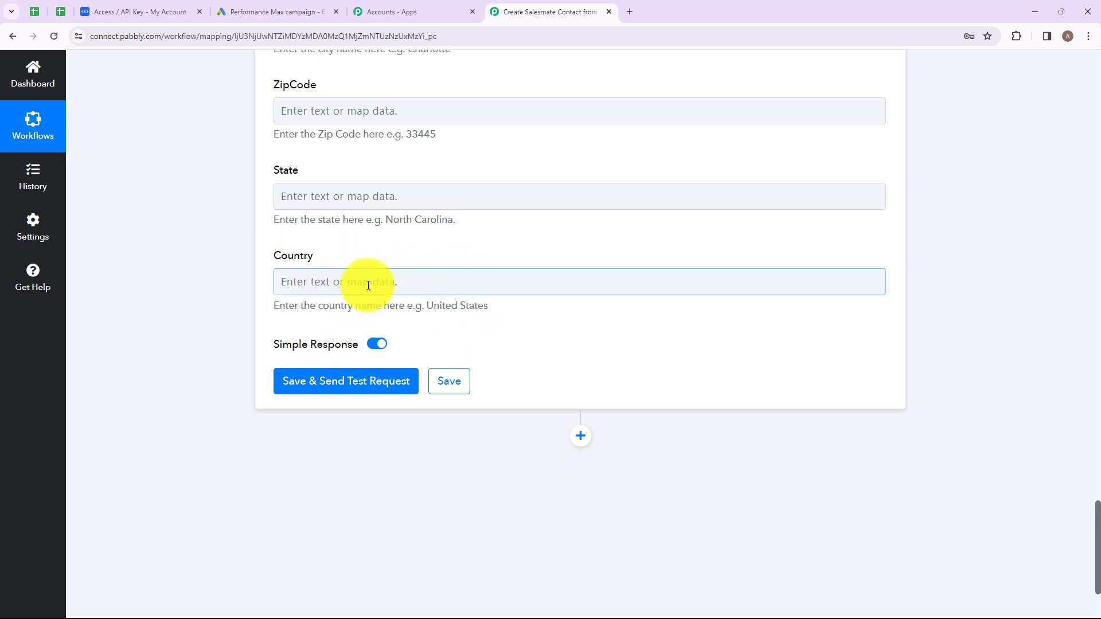
pyautogui.click(356, 383)
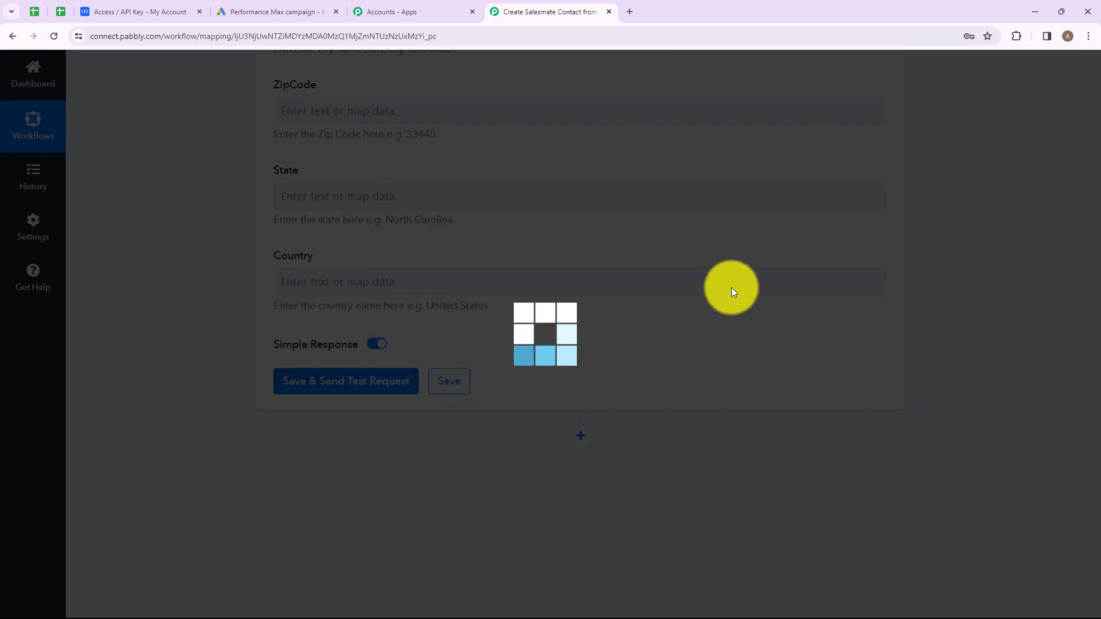
# - Confirm the response shows status success with Data Id 66, then view Salesmate contacts
pyautogui.scroll(-1, 319, 392)
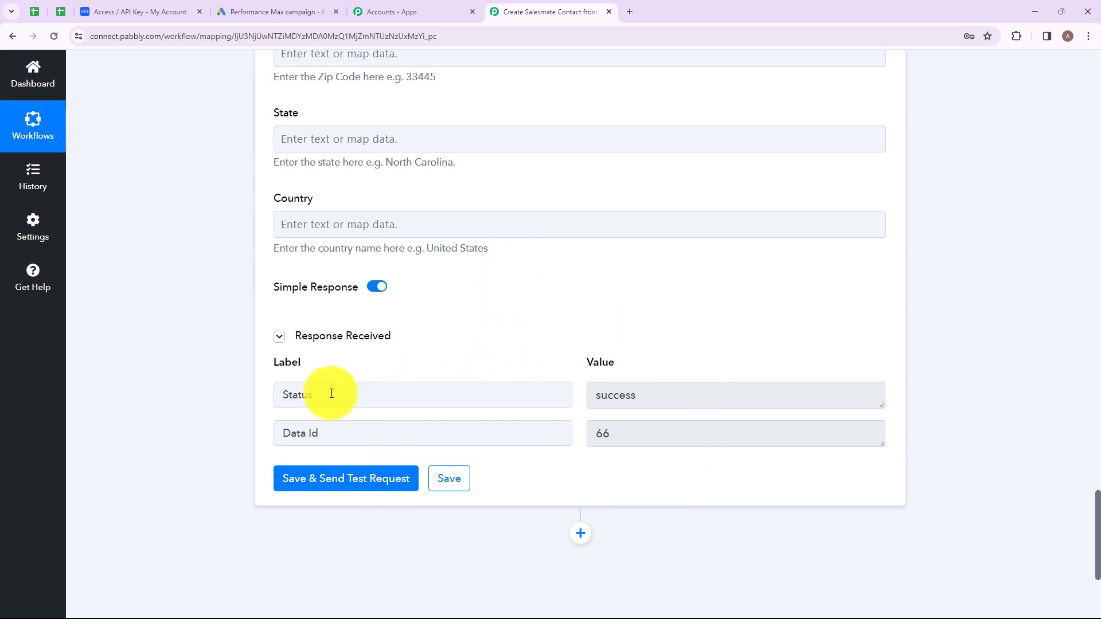
pyautogui.moveTo(331, 394); pyautogui.dragTo(276, 394)
pyautogui.moveTo(669, 400); pyautogui.dragTo(472, 401)
pyautogui.click(521, 340)
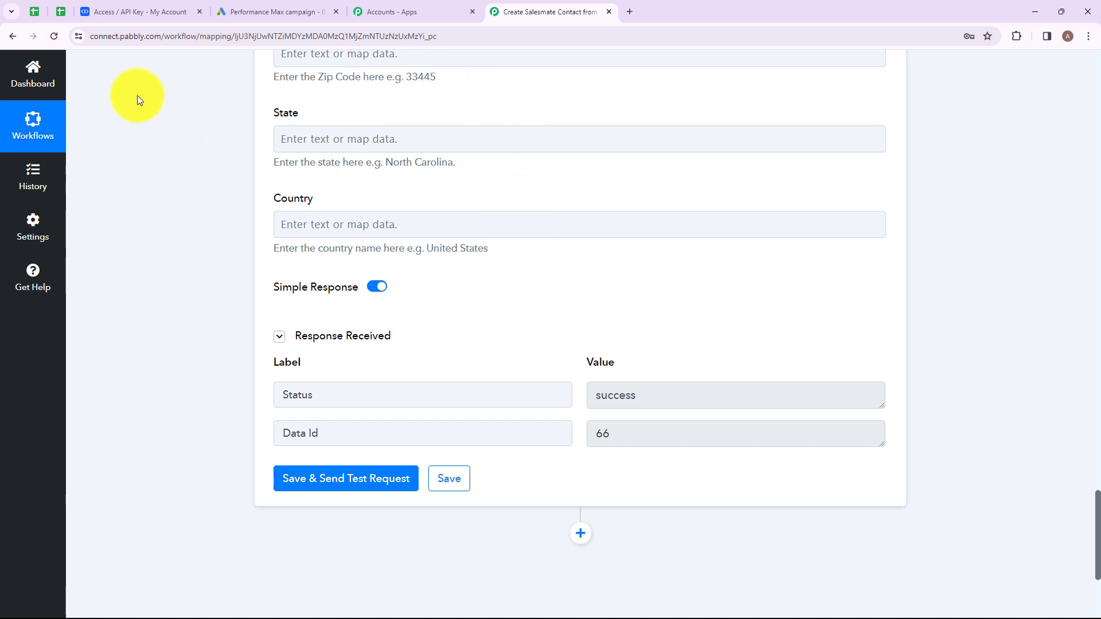
pyautogui.click(153, 16)
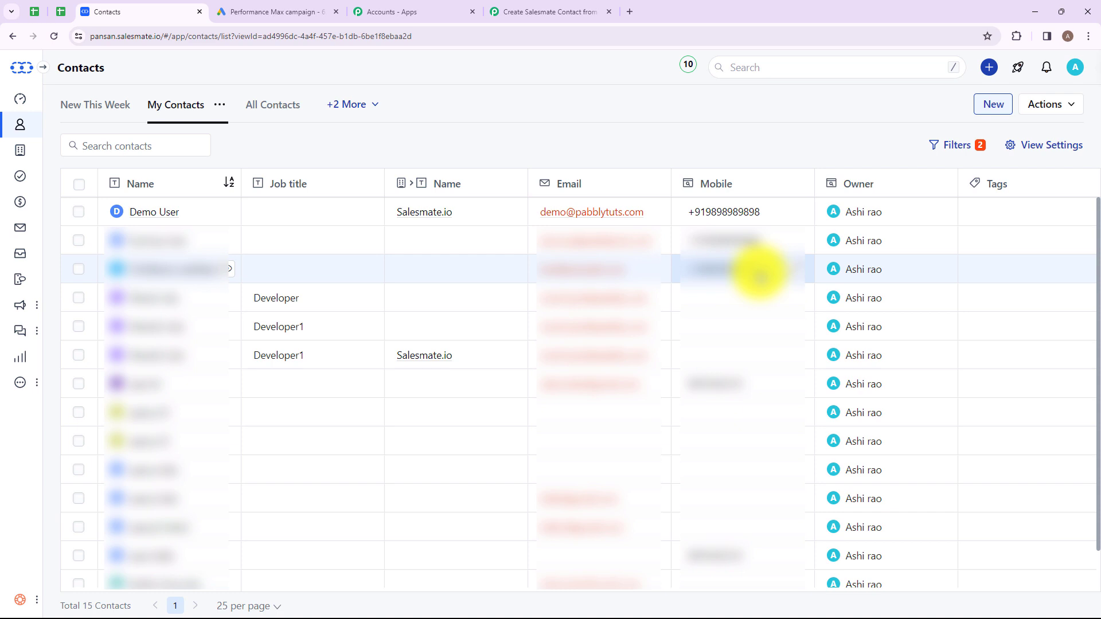
# - Back in Pabbly Connect, collapse the Salesmate Create Contact step to show the workflow overview
pyautogui.click(556, 10)
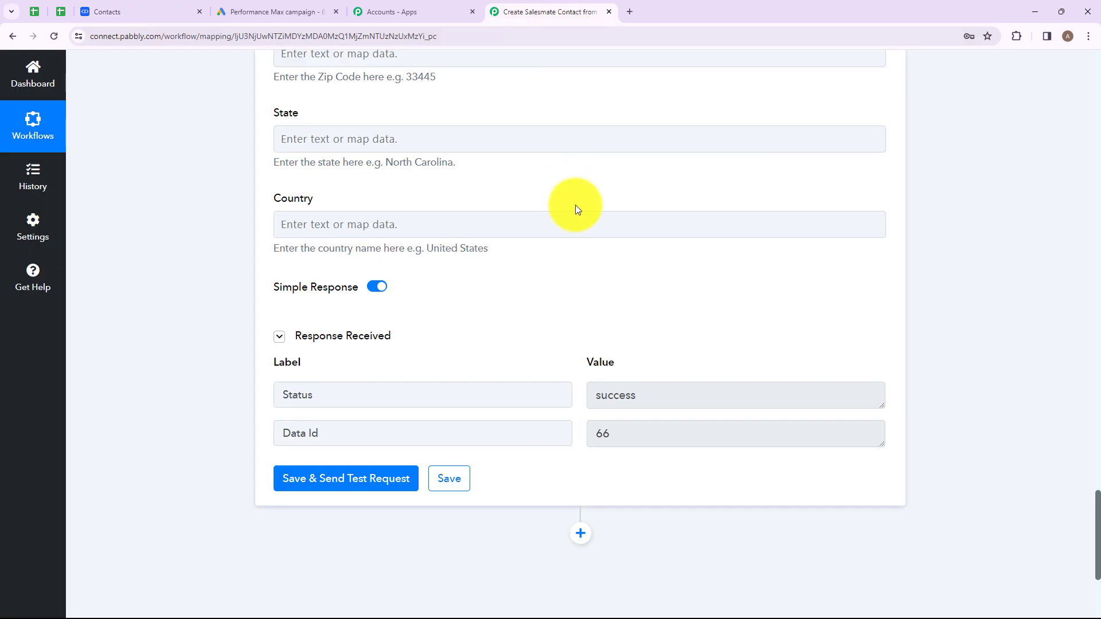
pyautogui.scroll(15, 576, 204)
pyautogui.click(522, 406)
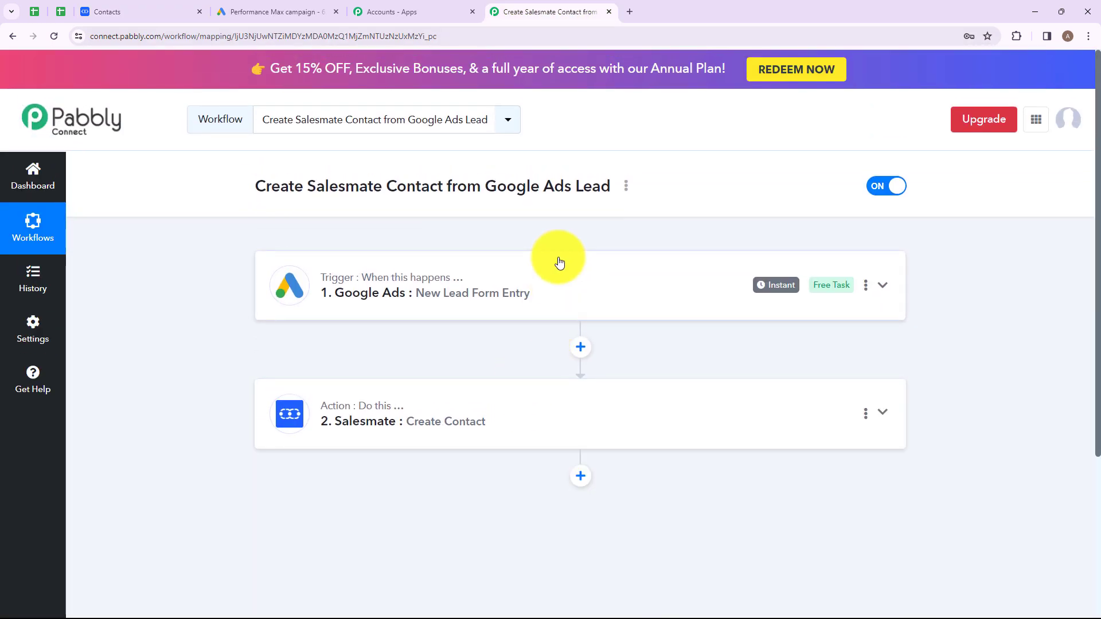